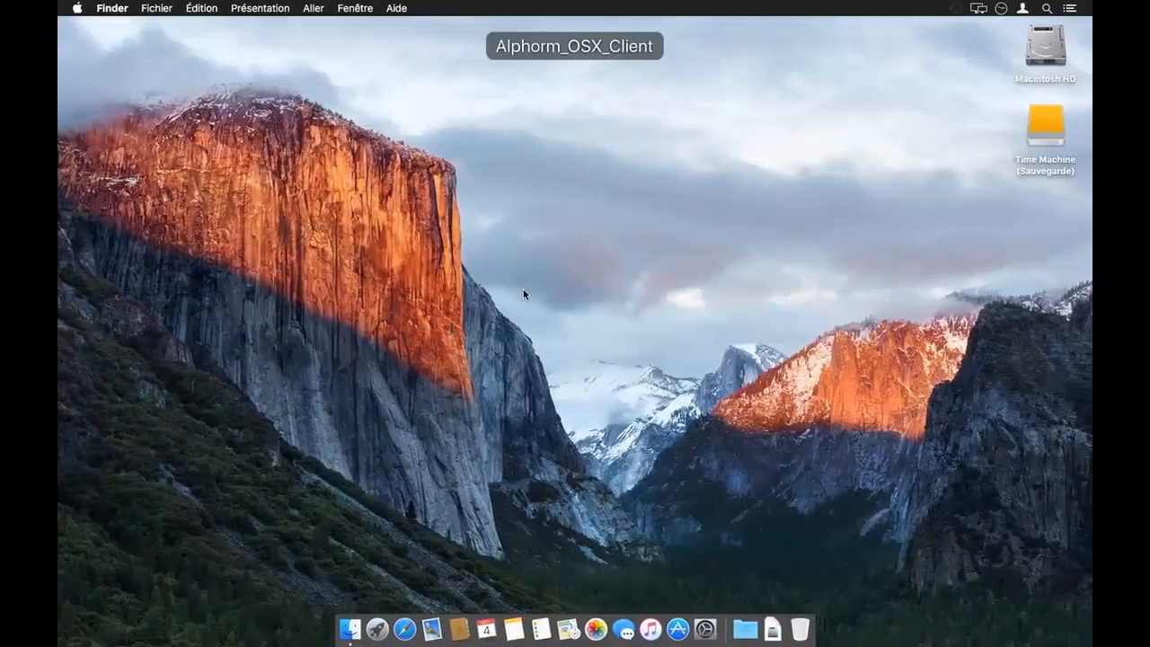
Open the Partage settings in Préférences Système and display the Partage de fichiers service.
click(715, 637)
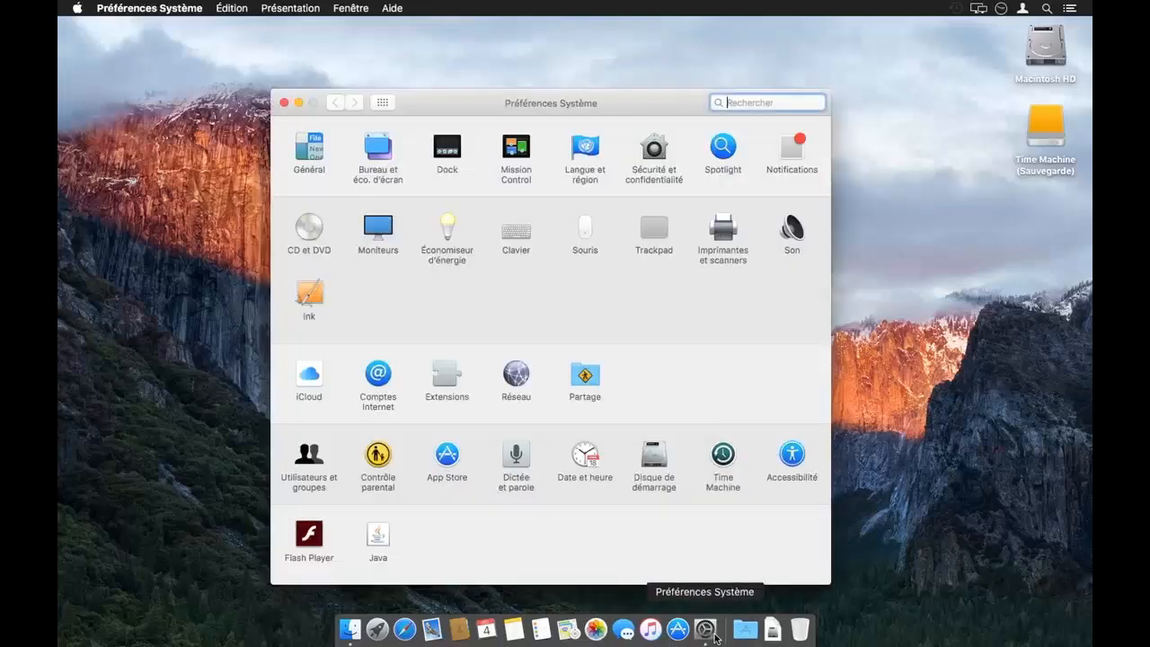
click(585, 382)
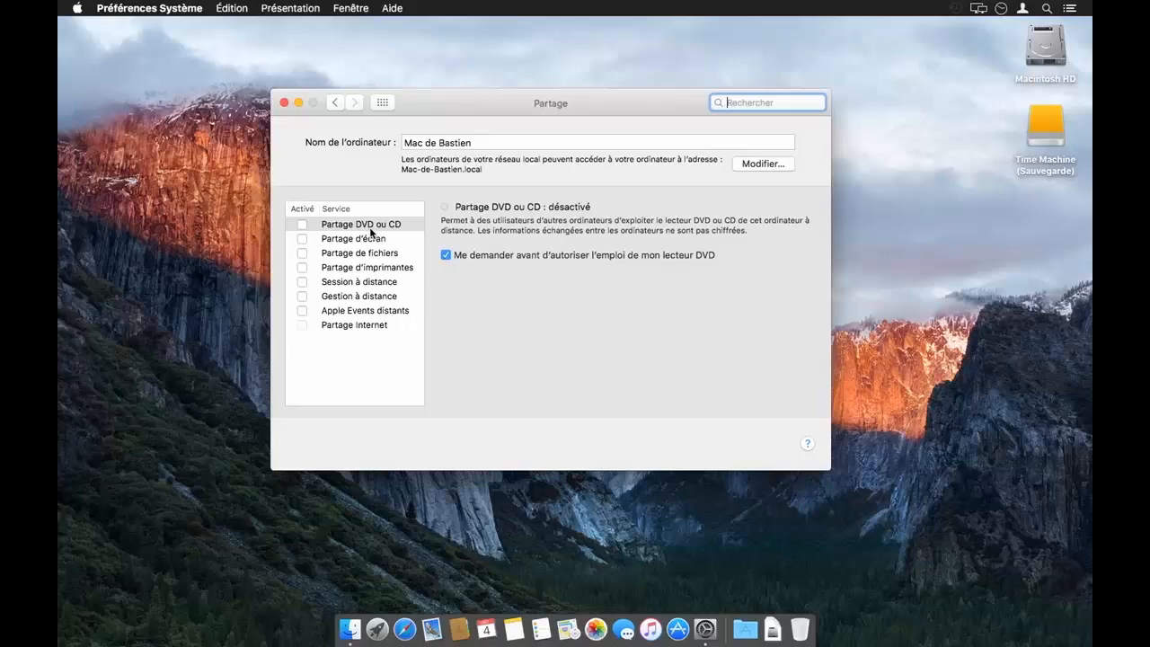
click(371, 239)
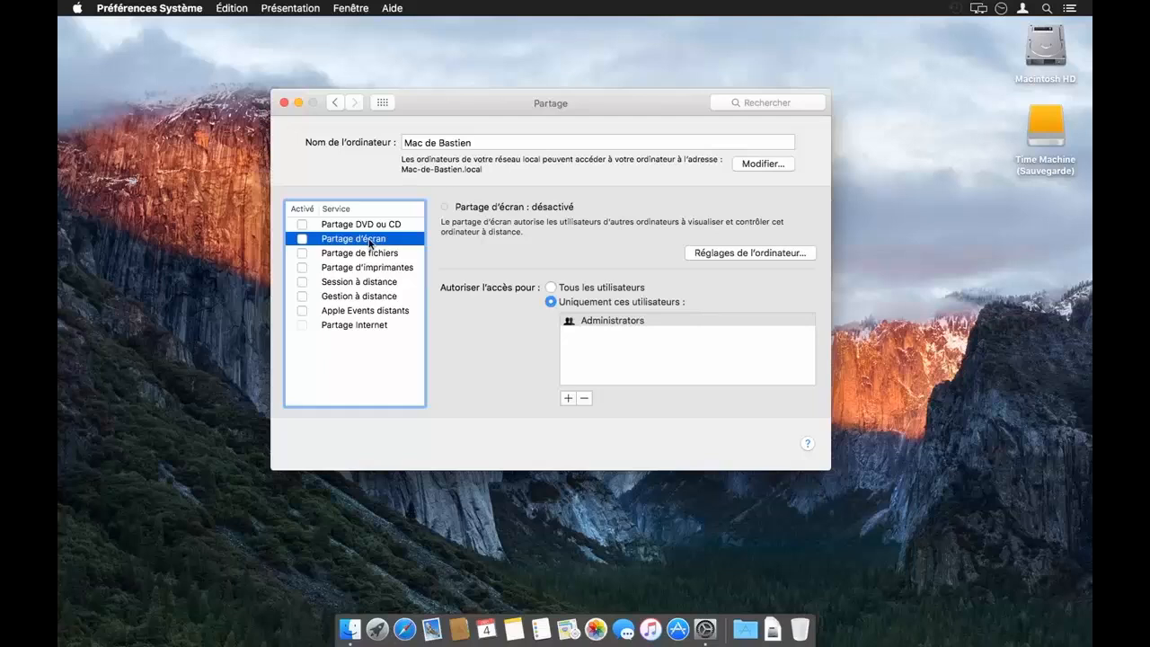
click(370, 254)
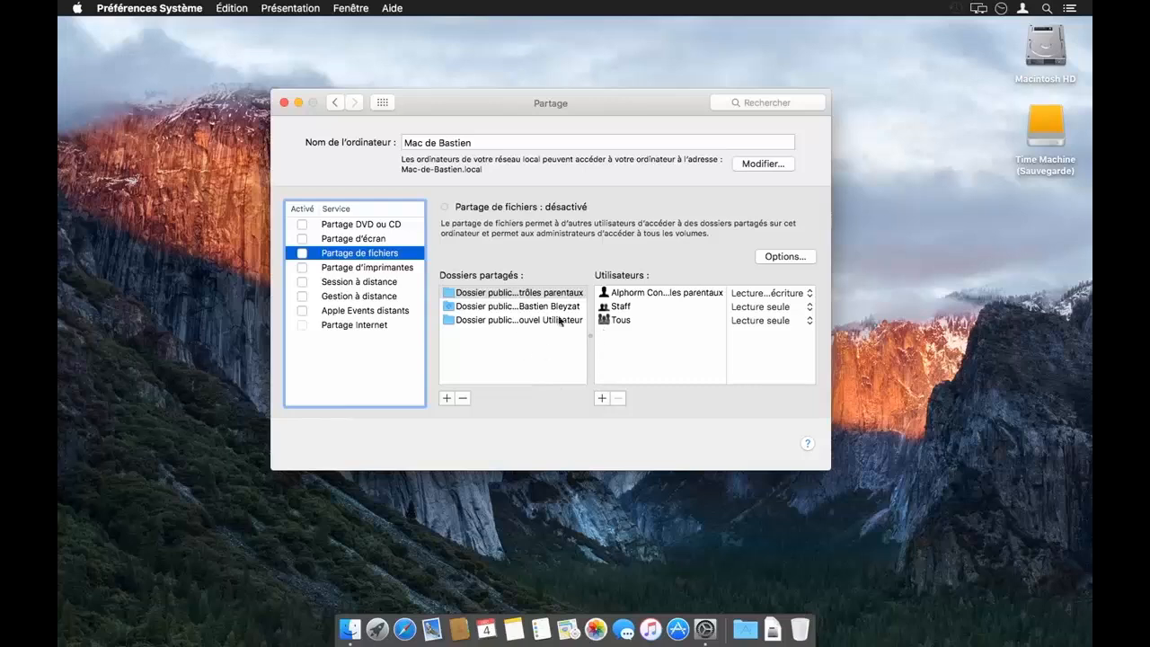
Enable Partage de fichiers and select the account owner's public folder among the shared folders.
click(514, 306)
click(508, 319)
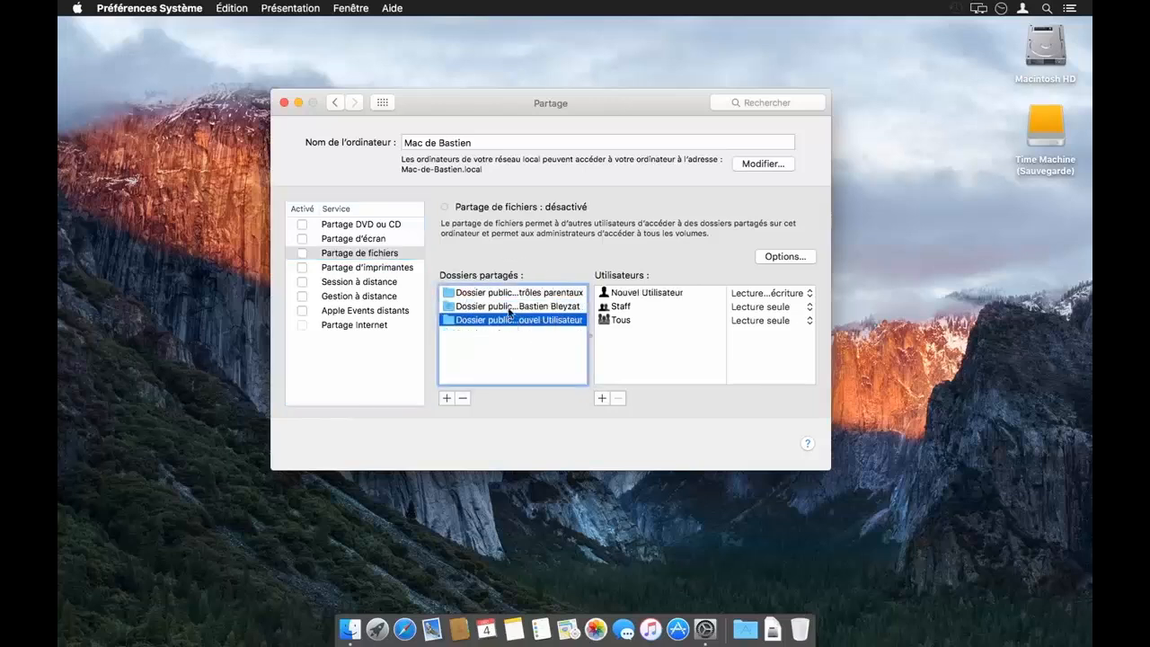
click(508, 306)
click(508, 293)
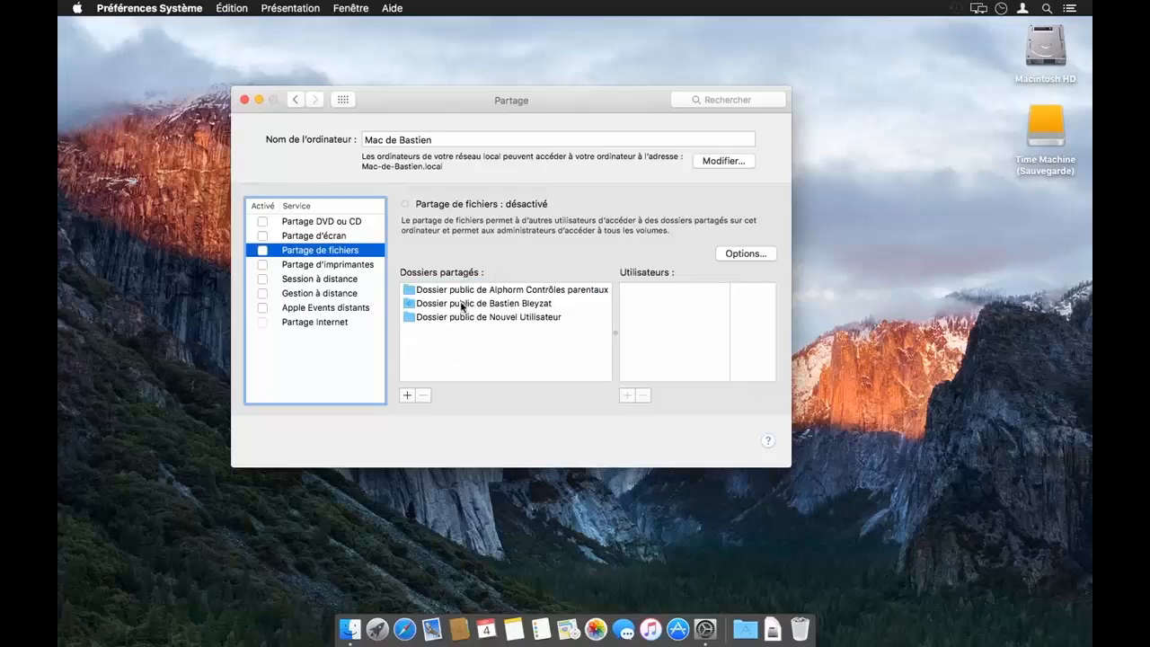
click(263, 251)
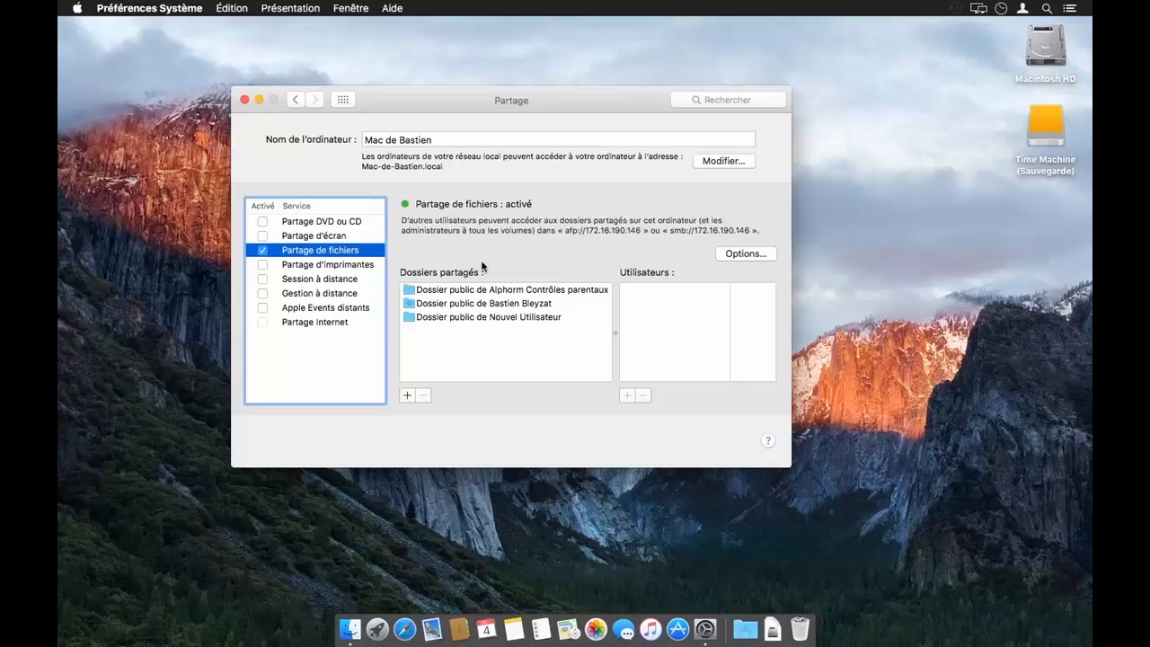
click(487, 306)
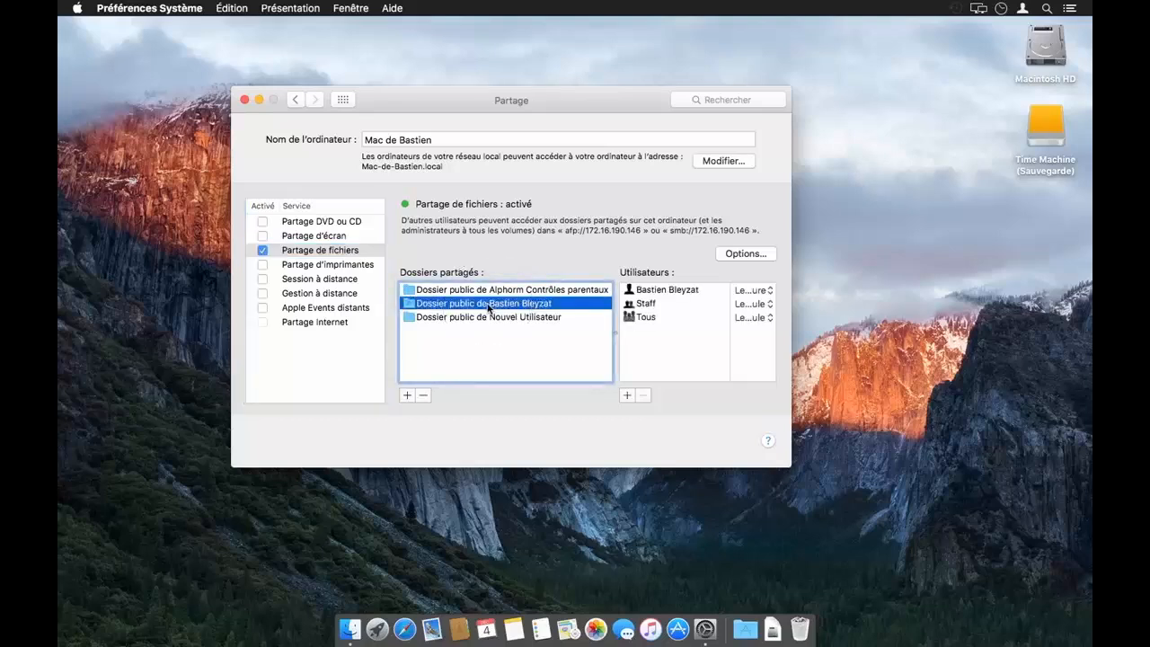
In Finder, open the Public folder inside the account owner's home folder under Utilisateurs.
click(349, 629)
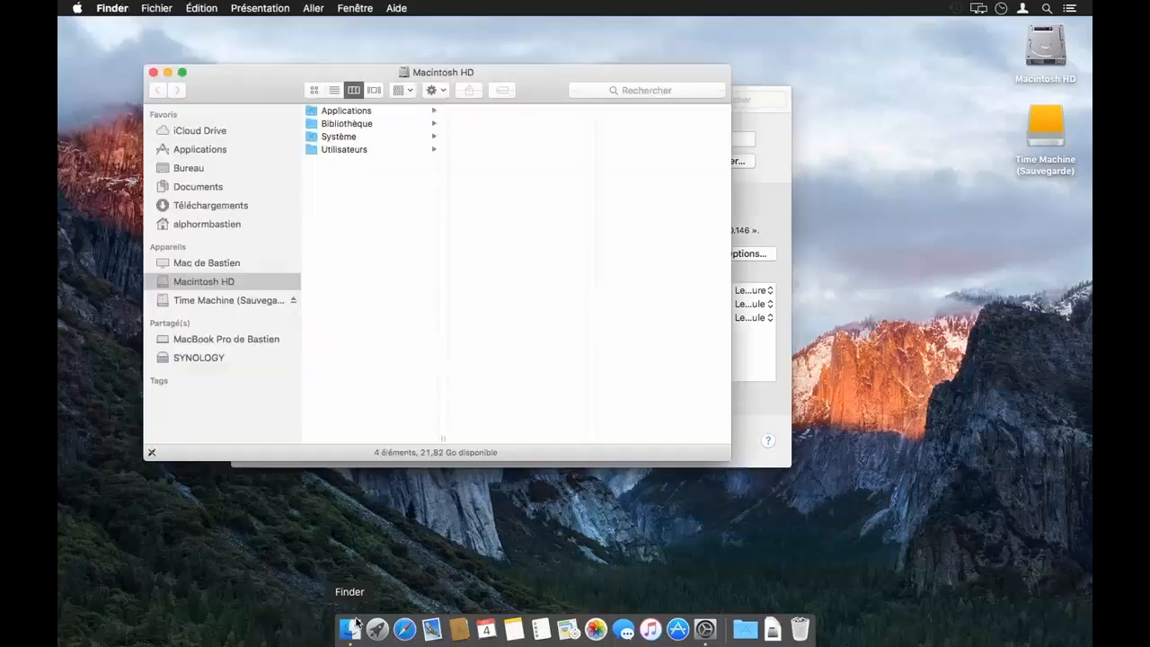
click(349, 149)
click(509, 111)
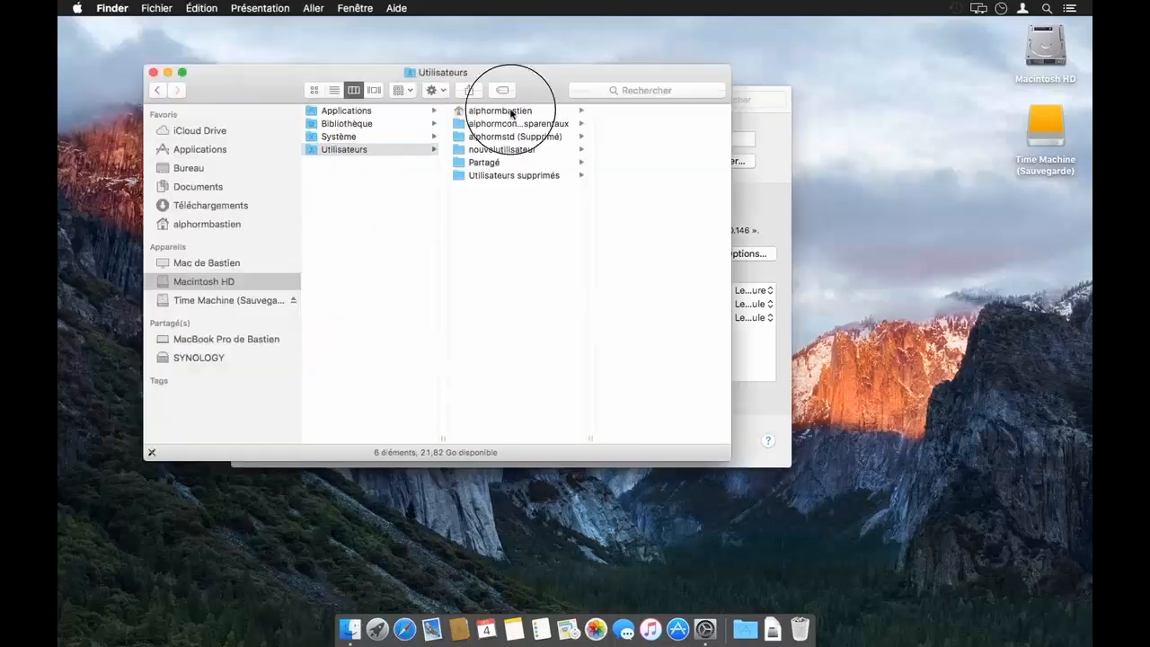
click(621, 188)
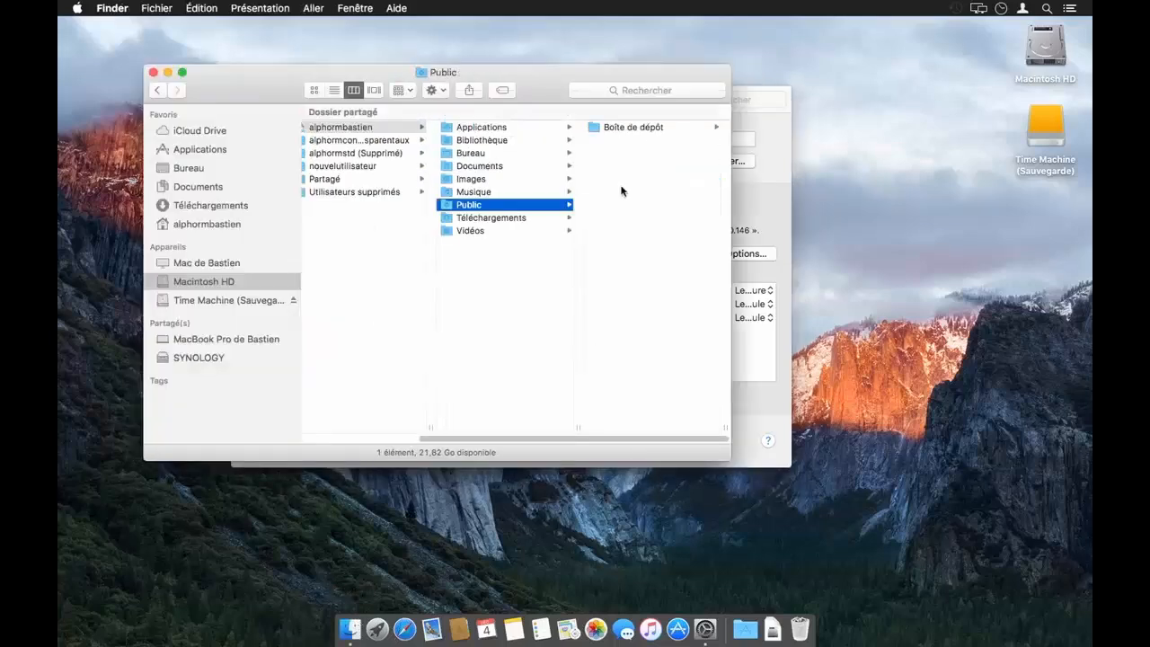
Move the screenshot PNG from the desktop into the Public folder and close that folder's window.
click(916, 348)
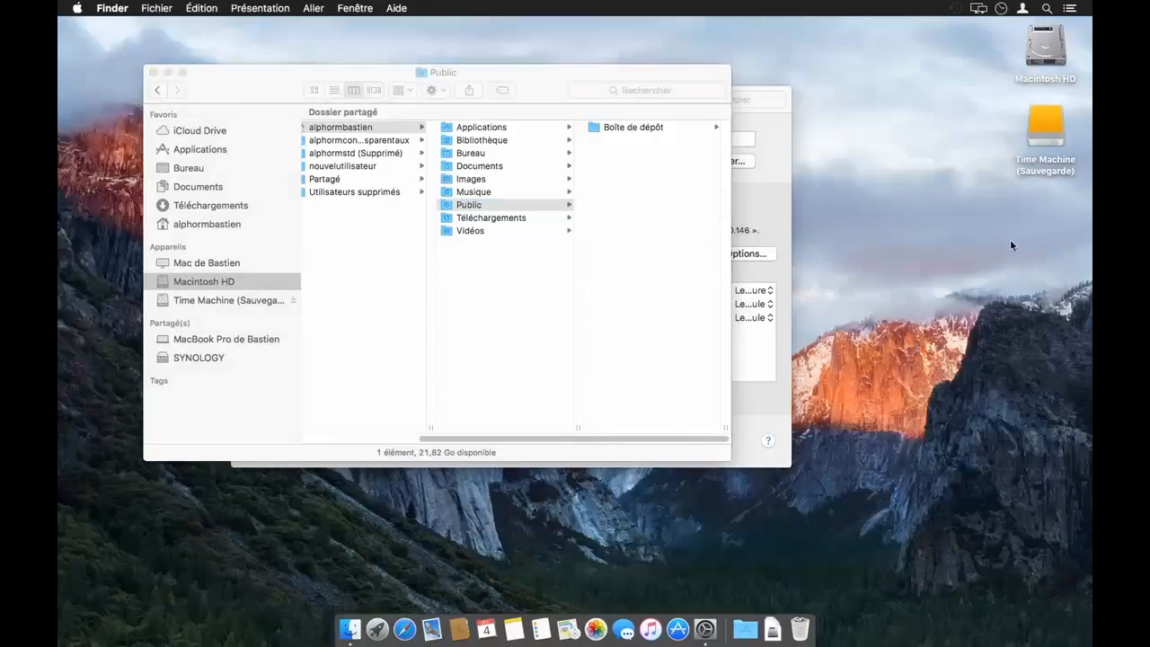
drag(1044, 207, 614, 213)
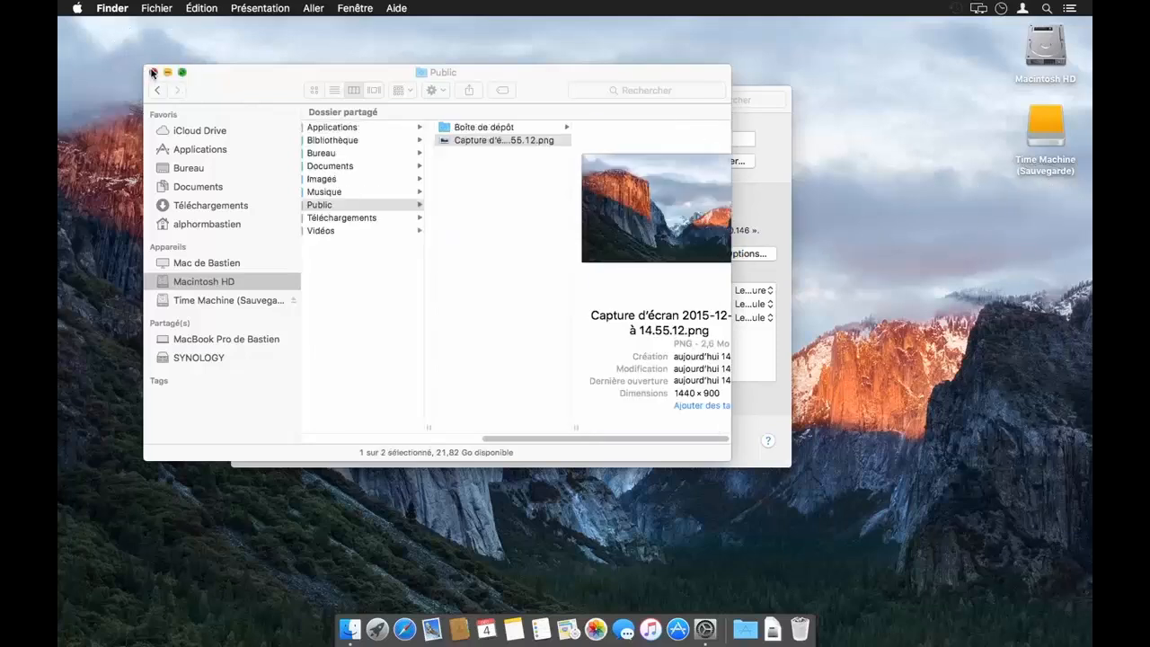
click(153, 72)
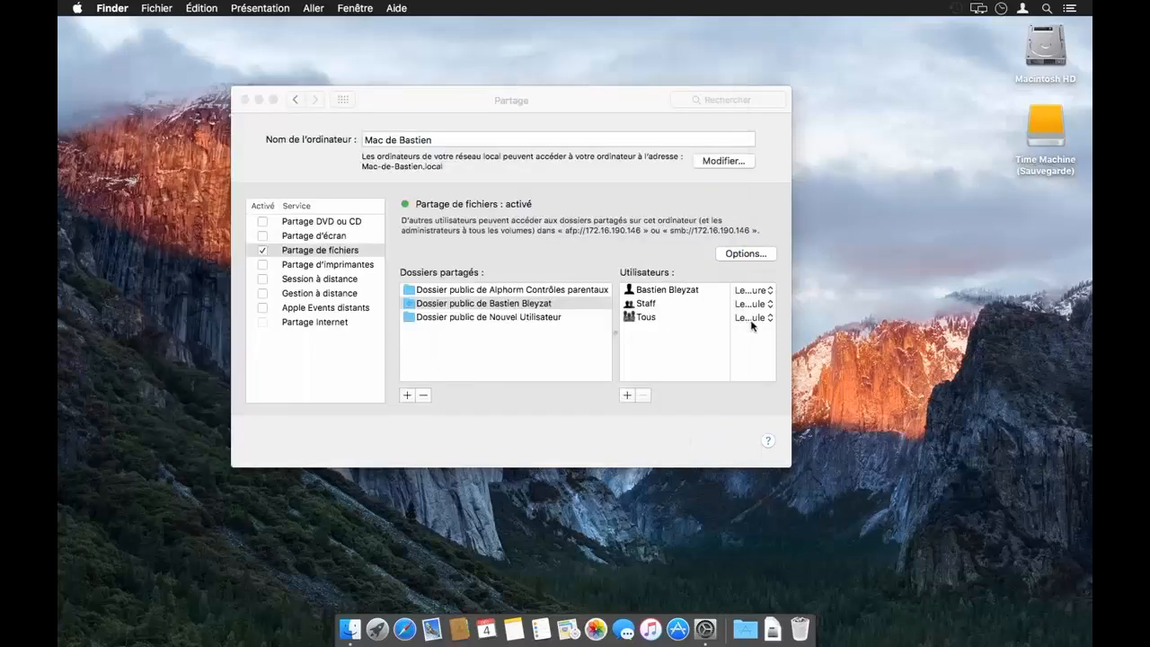
Set the access of Tous on the account owner's public folder to Lecture et écriture.
click(783, 460)
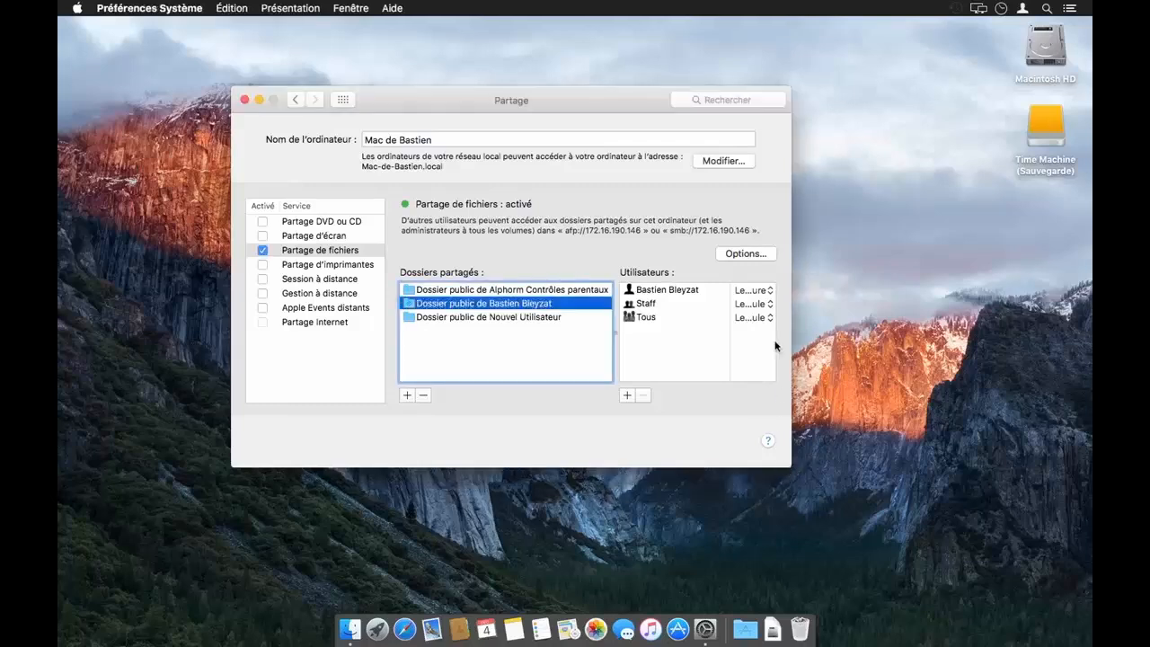
click(756, 321)
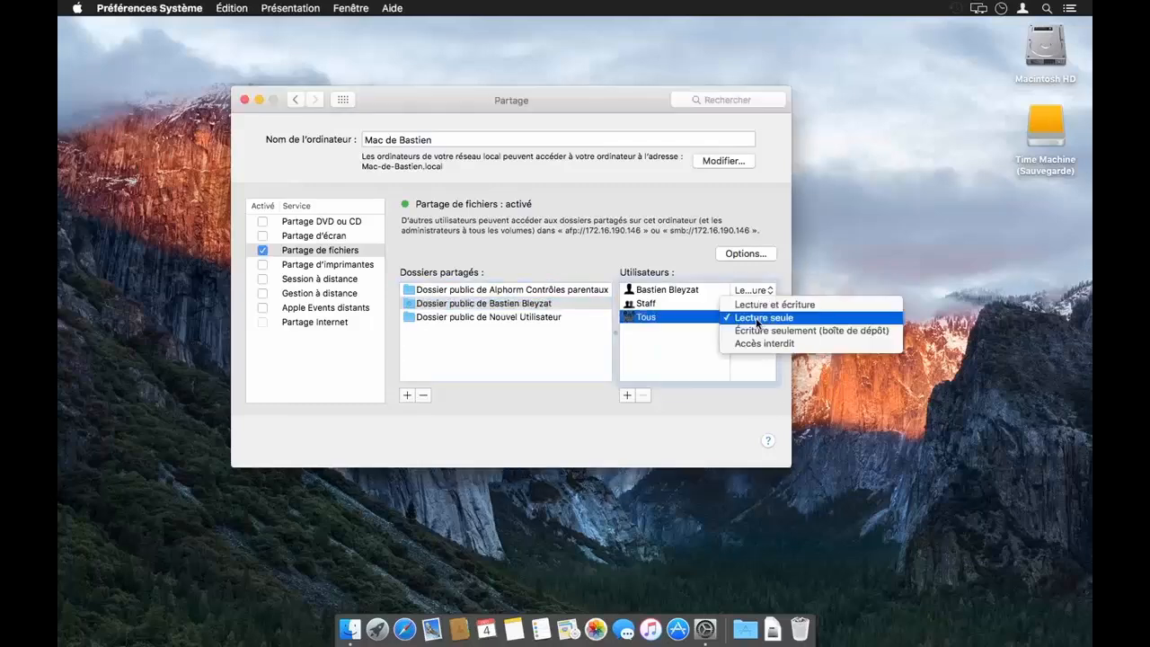
click(755, 308)
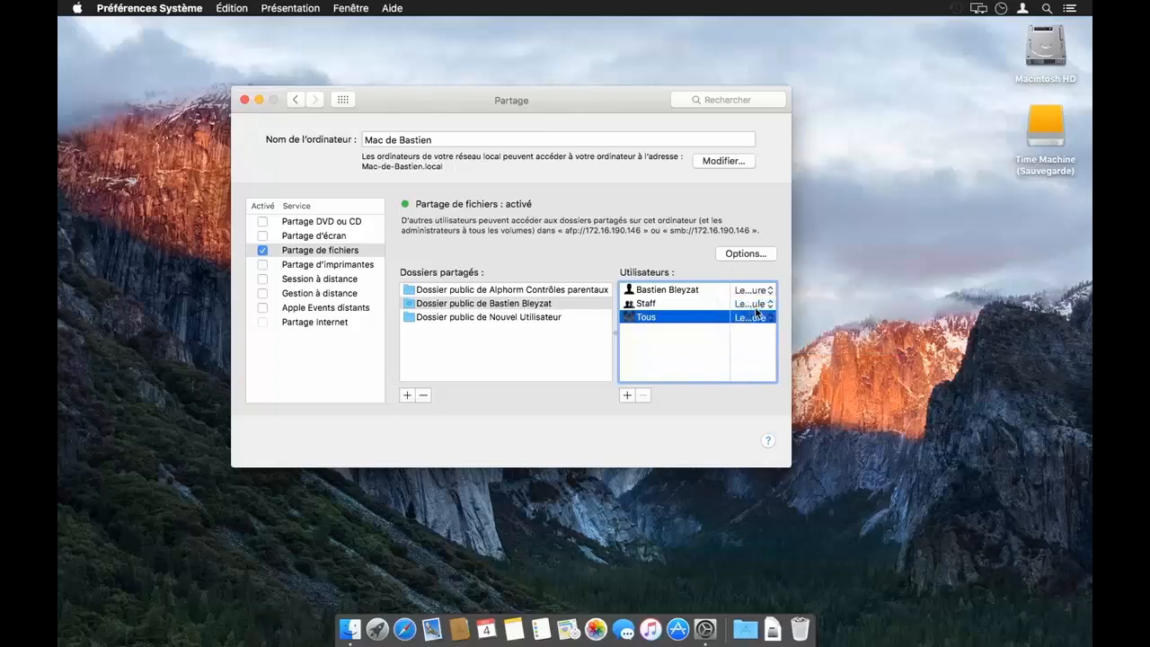
click(749, 353)
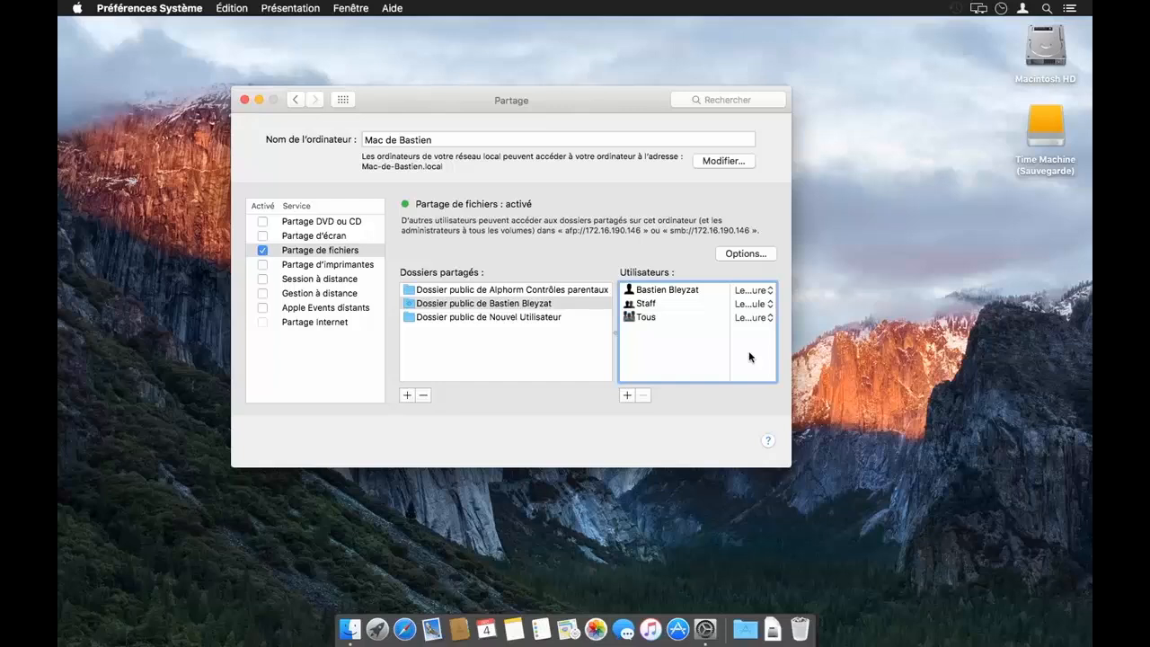
Copy the file sharing address afp://172.16.190.146 from the Partage de fichiers description.
drag(564, 230, 640, 233)
right_click(627, 230)
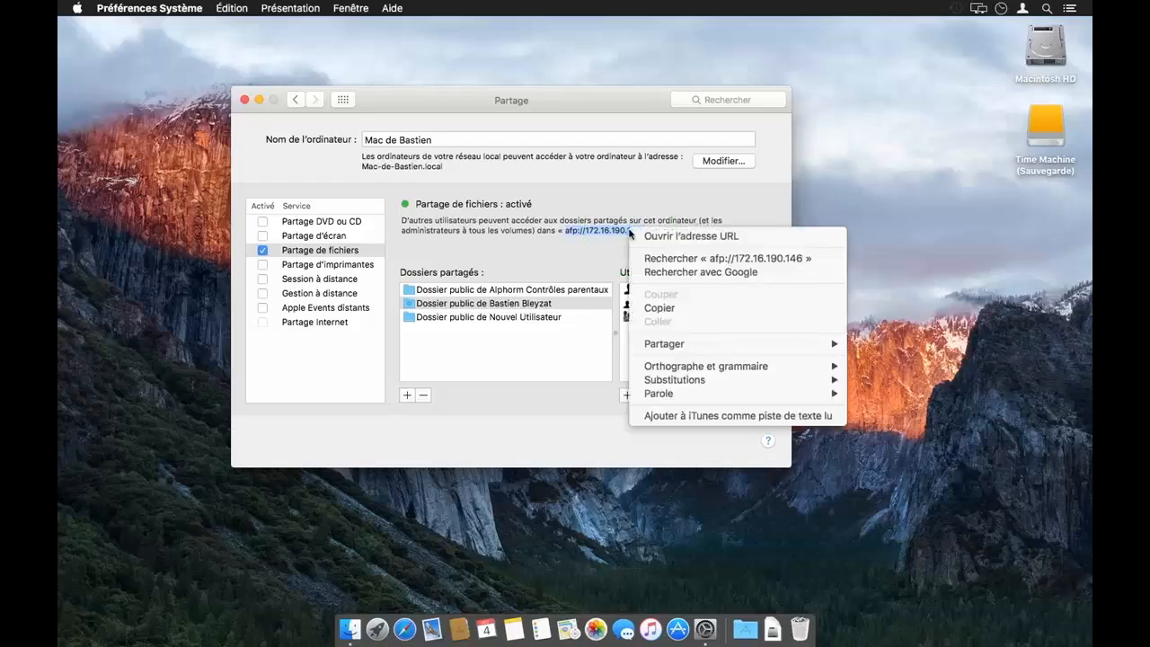
click(652, 305)
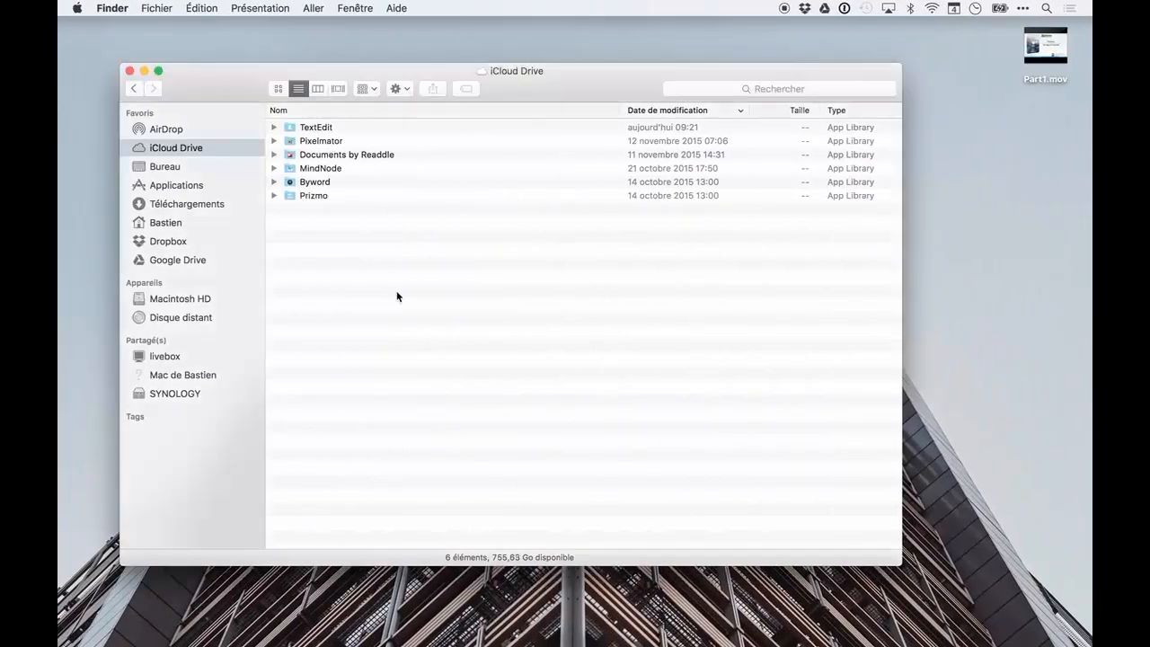
On the host Mac, connect Finder to the server afp://172.16.190.146.
key(super+k)
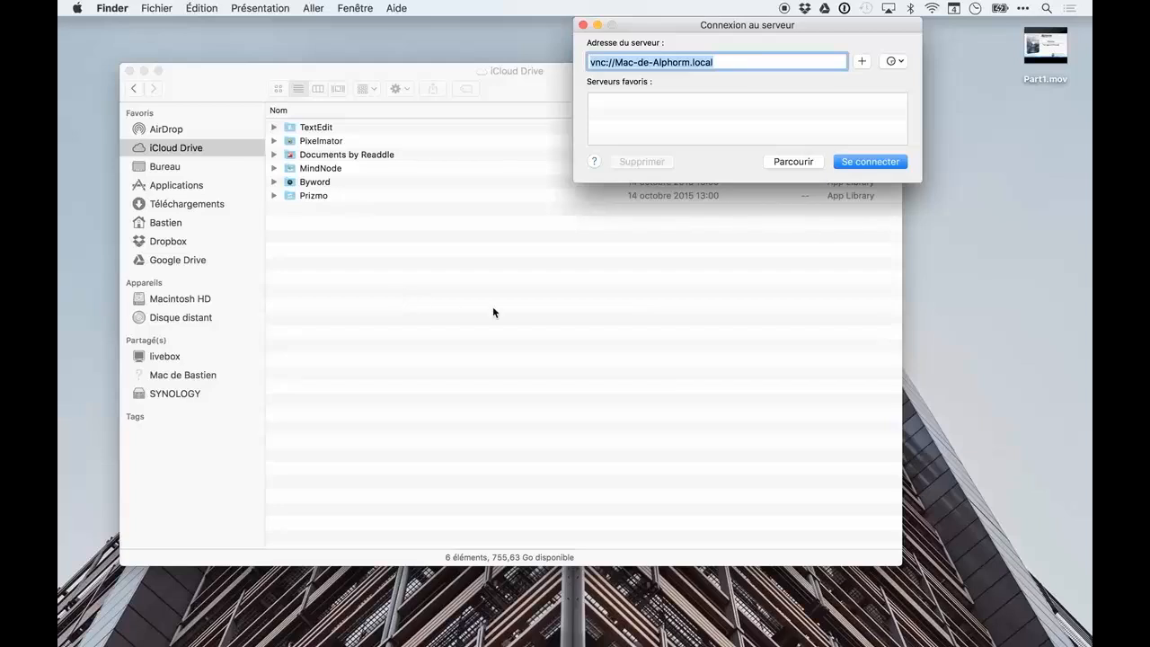
text(a)
key(BackSpace)
key(super+v)
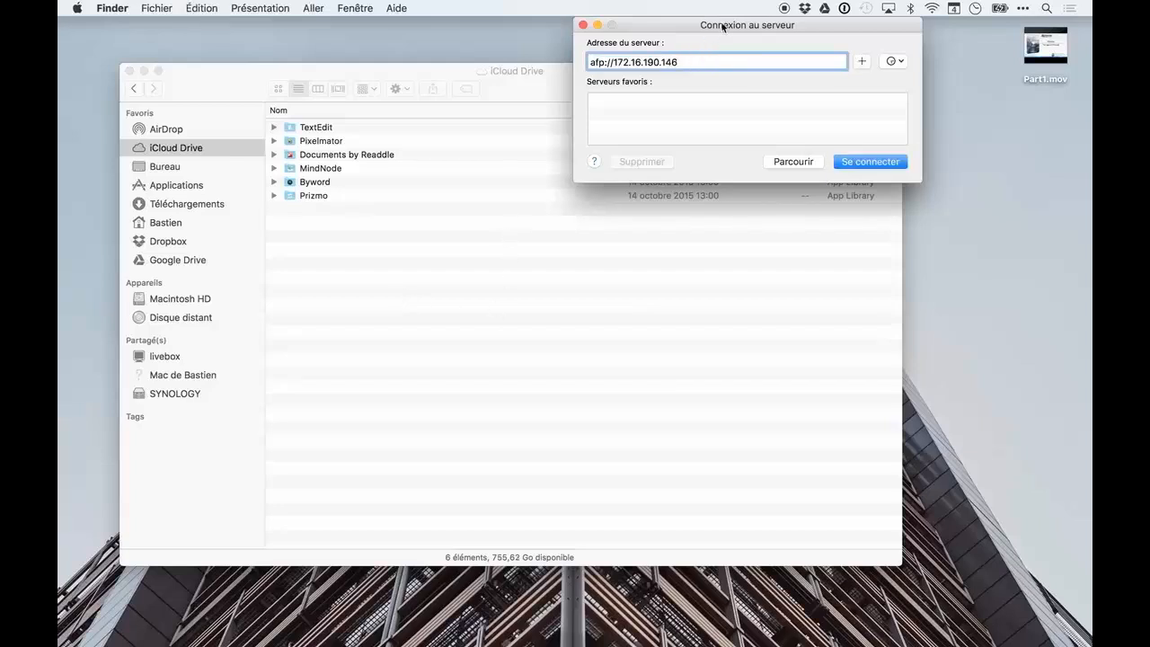
drag(727, 24, 477, 180)
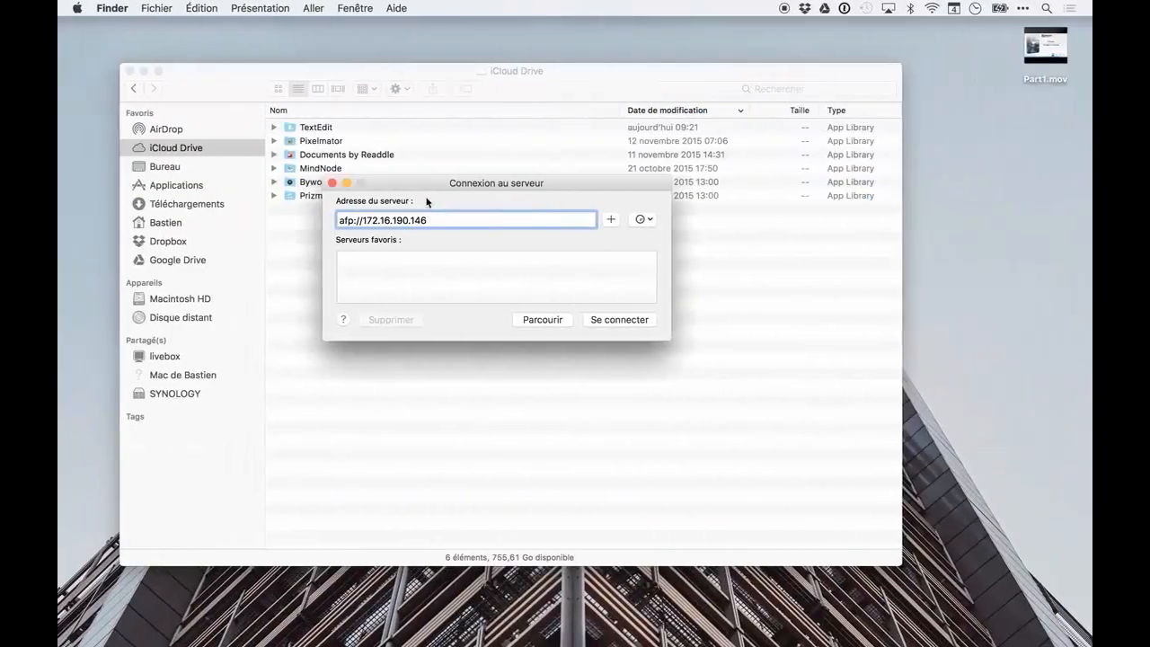
click(341, 221)
drag(340, 221, 458, 221)
click(458, 221)
click(617, 319)
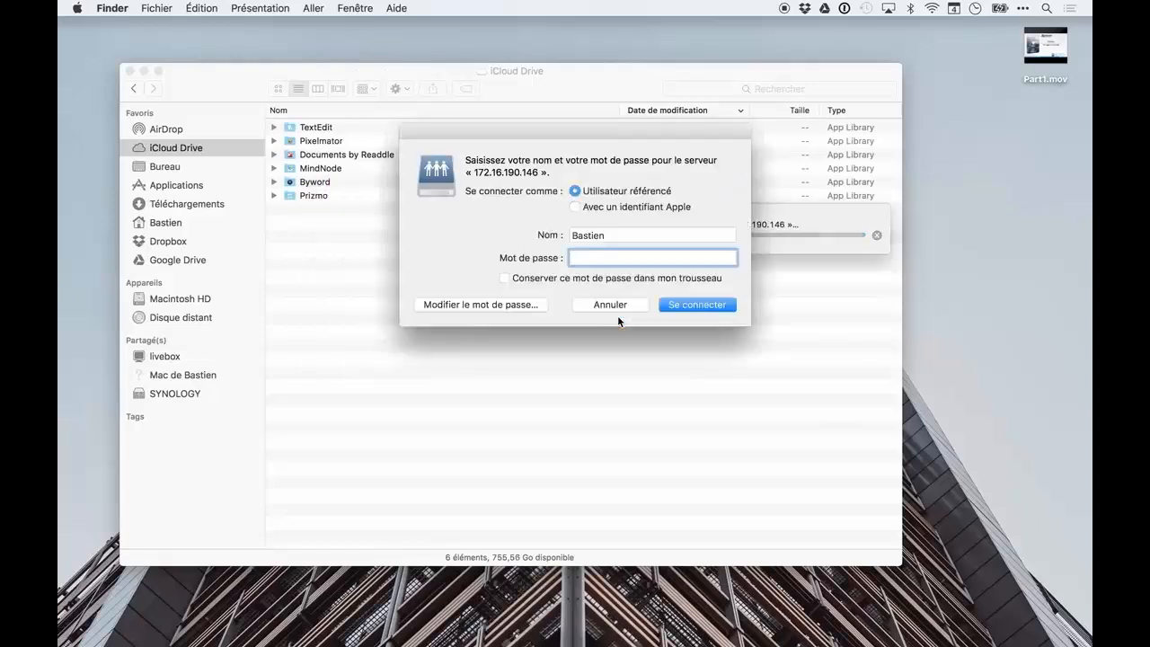
Log in to the server as the registered user nouvelutilisateur with the account password.
key(shift+Tab)
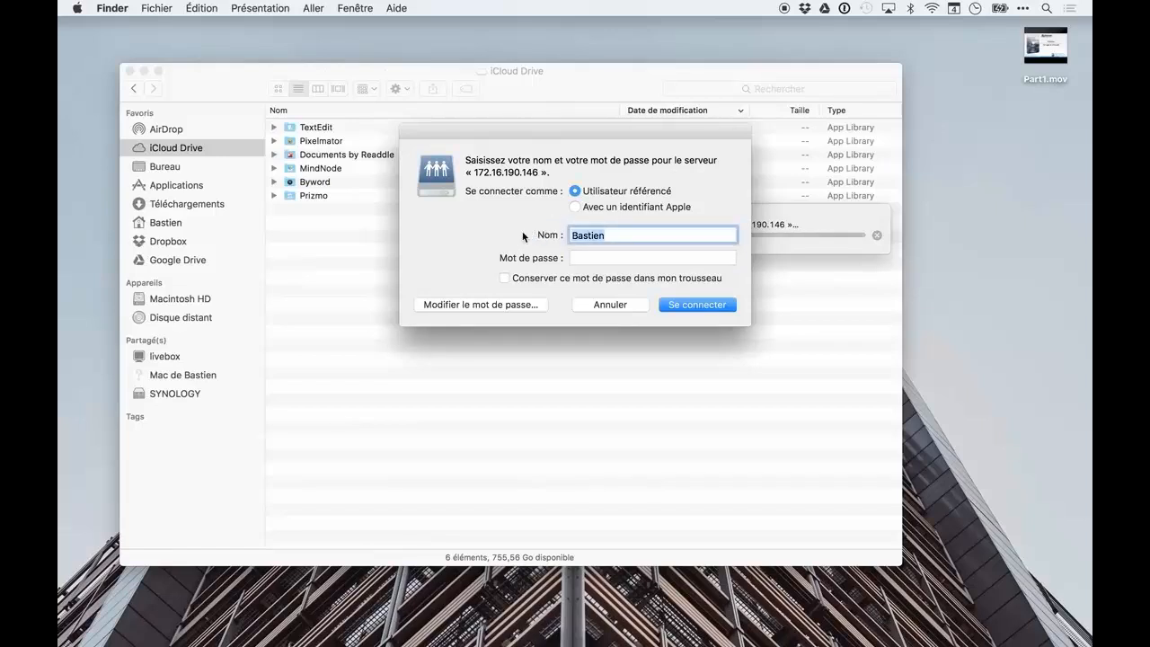
key(BackSpace)
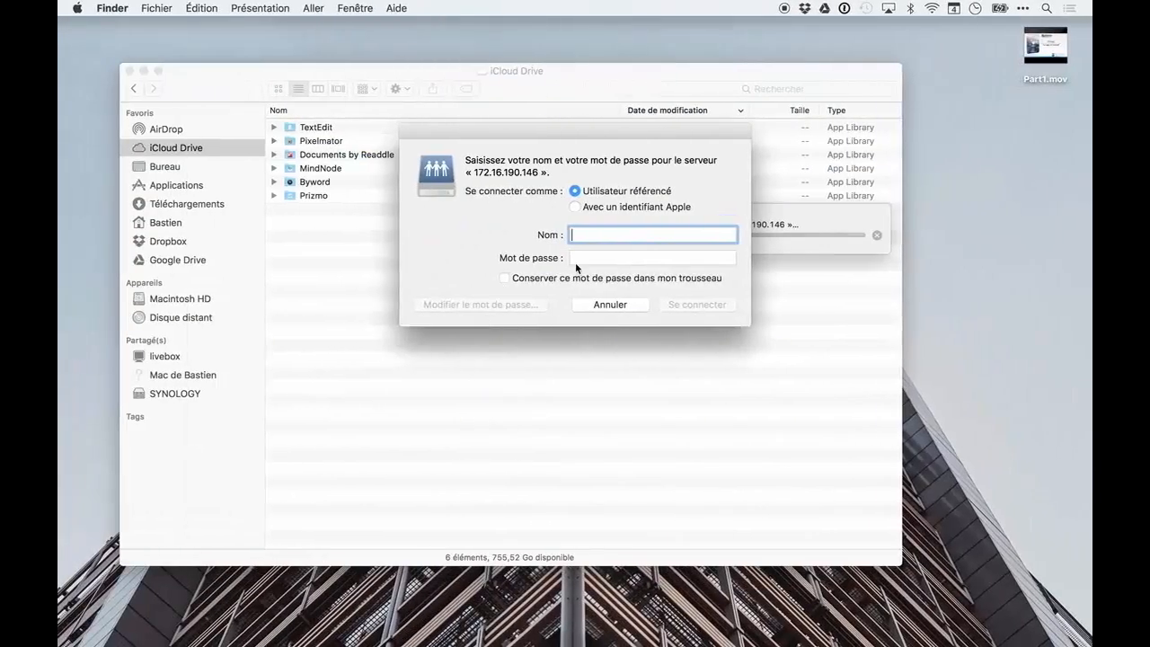
text(nouv)
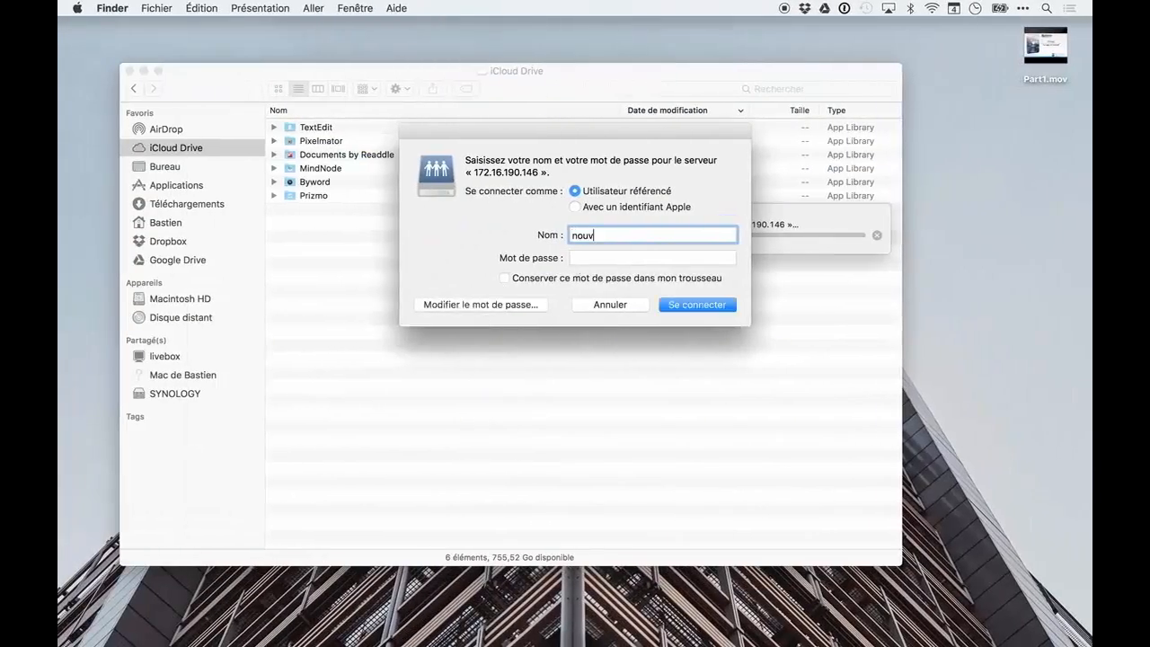
text(el)
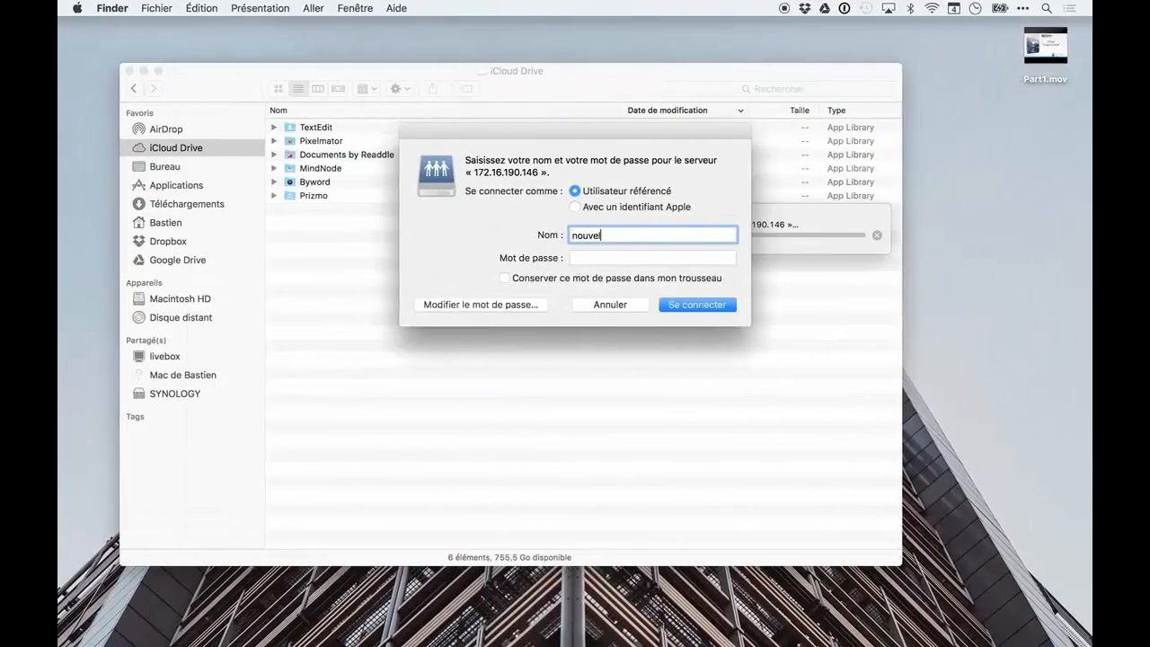
text(utilisateur)
key(Tab)
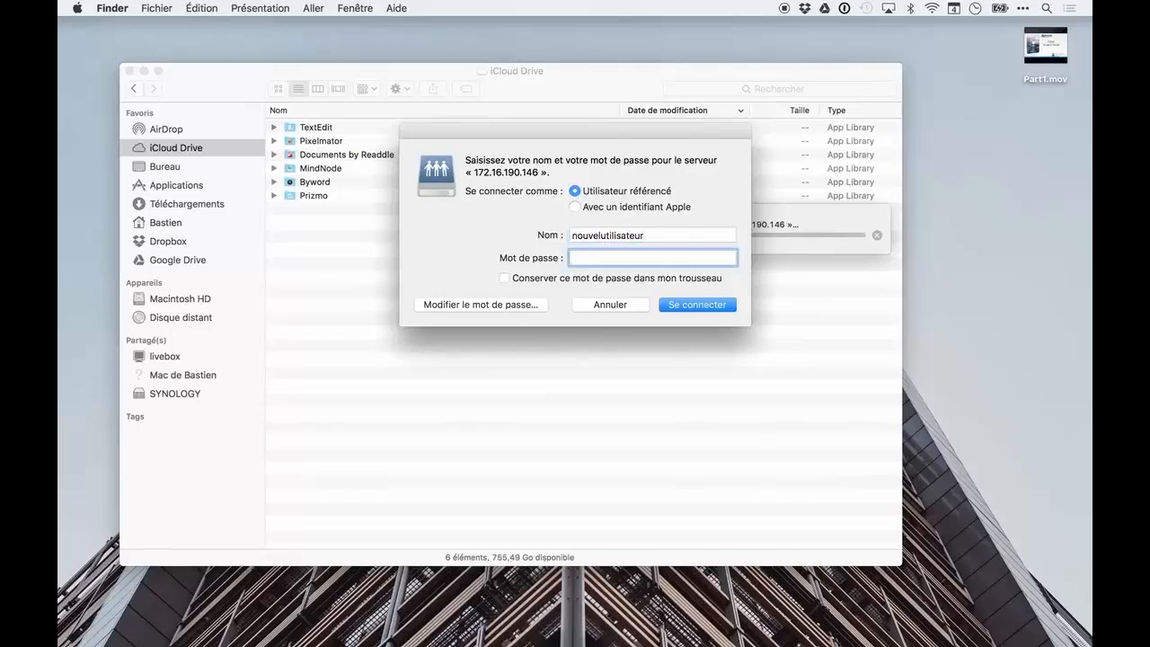
text(•••••••)
key(Return)
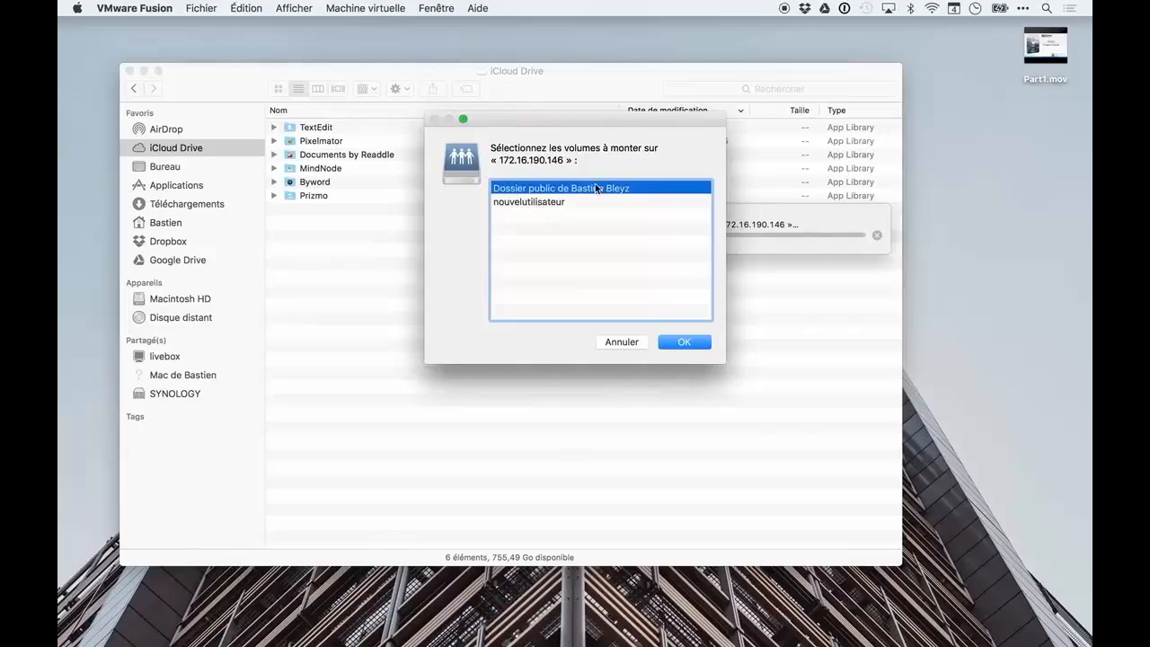
click(528, 203)
click(538, 188)
click(704, 343)
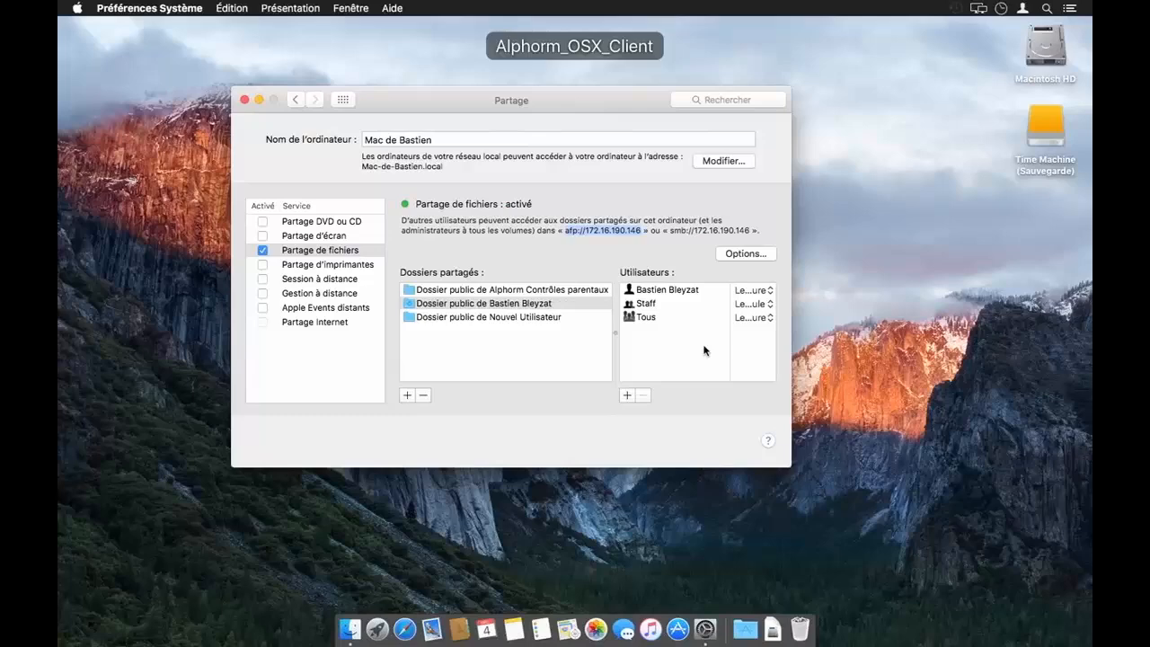
key(ctrl+Left)
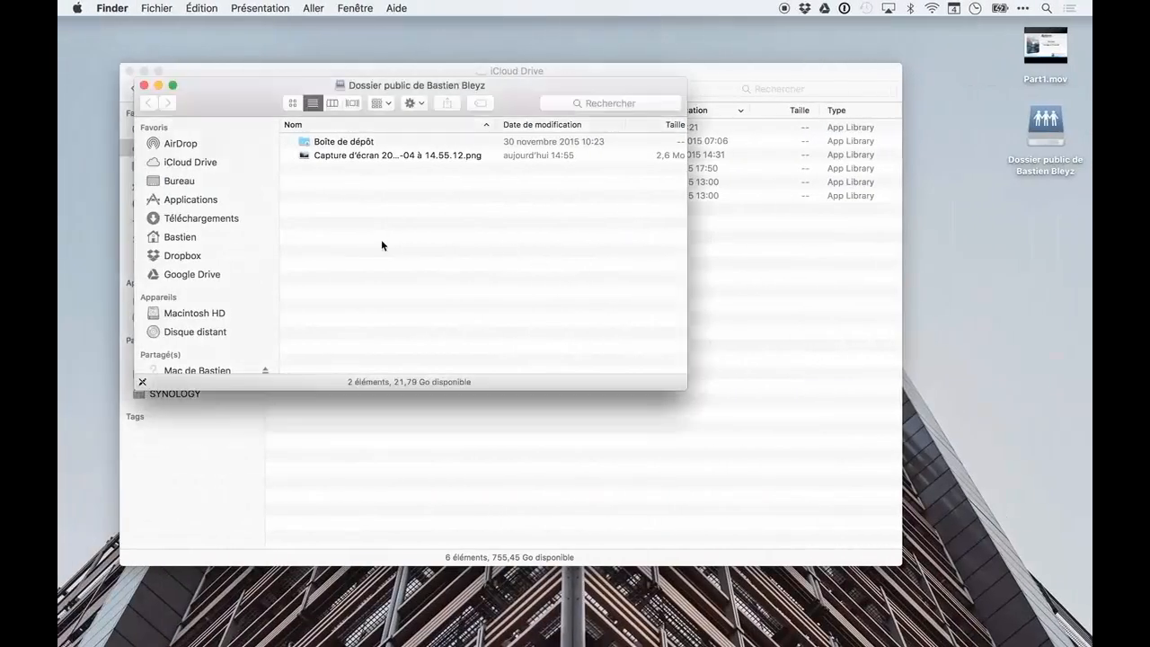
Preview the screenshot PNG stored in the mounted public folder and close the preview.
click(365, 155)
key(space)
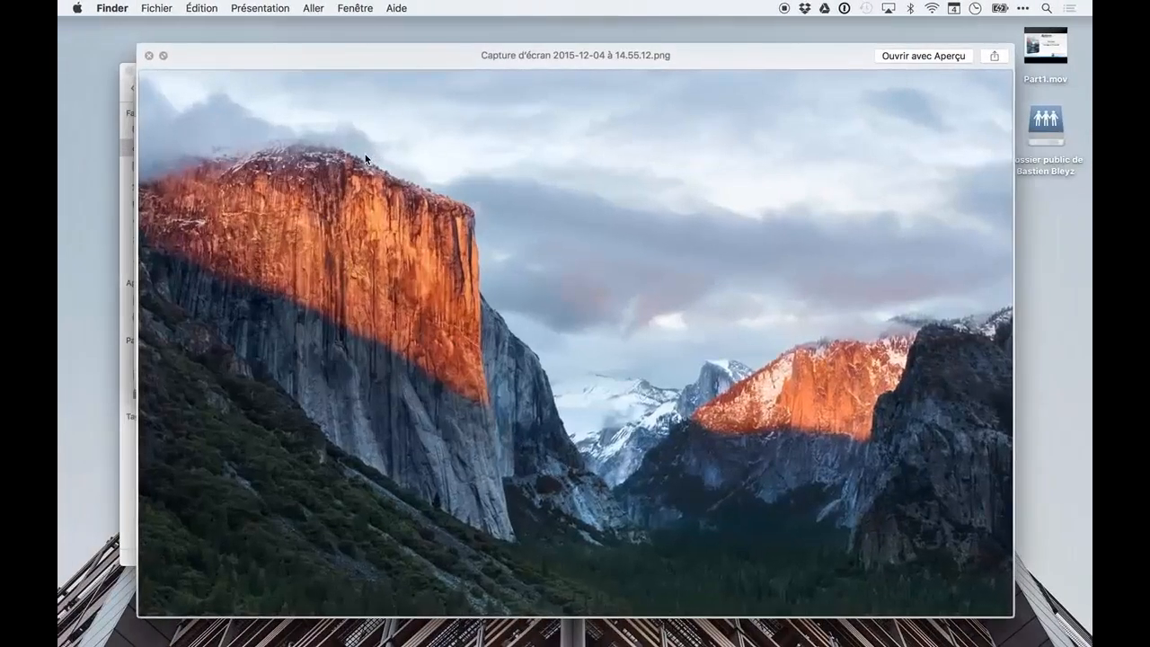
key(space)
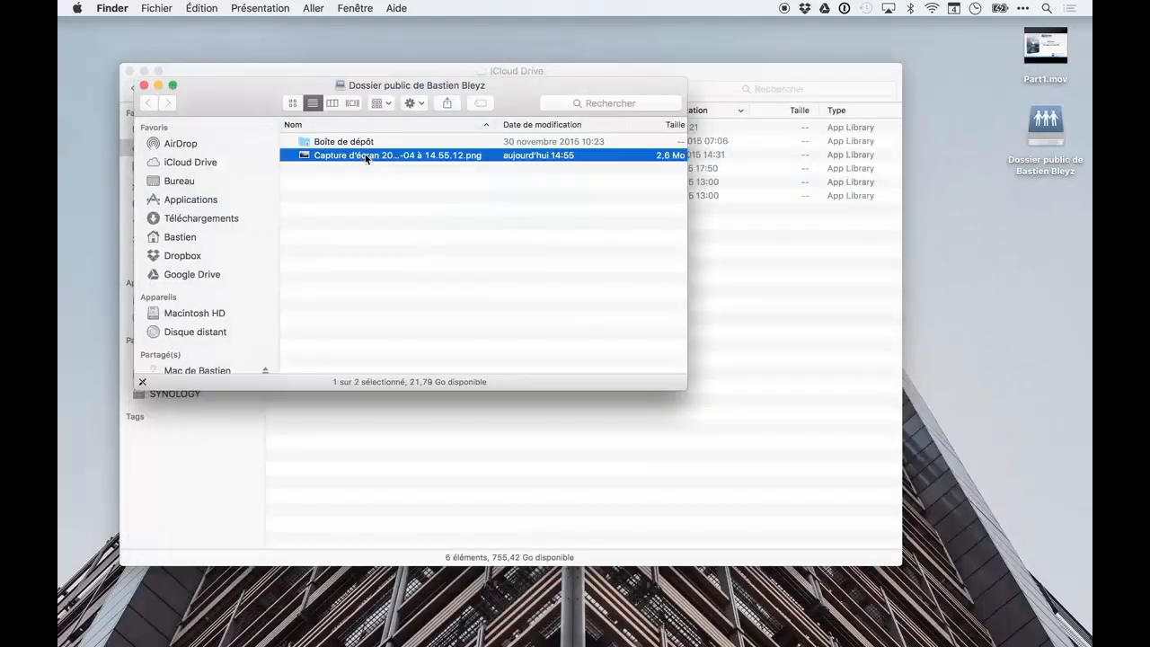
Try to create a new folder in the mounted public folder, authorizing as nouvelutilisateur with the account password.
drag(520, 93, 673, 217)
right_click(556, 346)
click(564, 347)
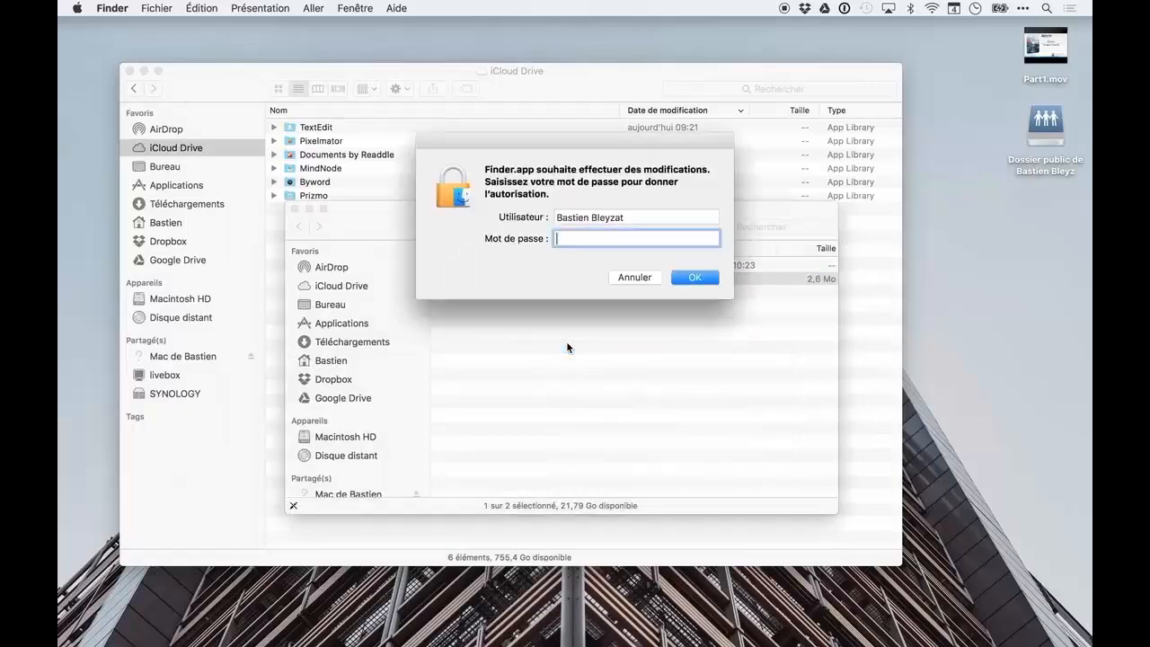
key(shift+Tab)
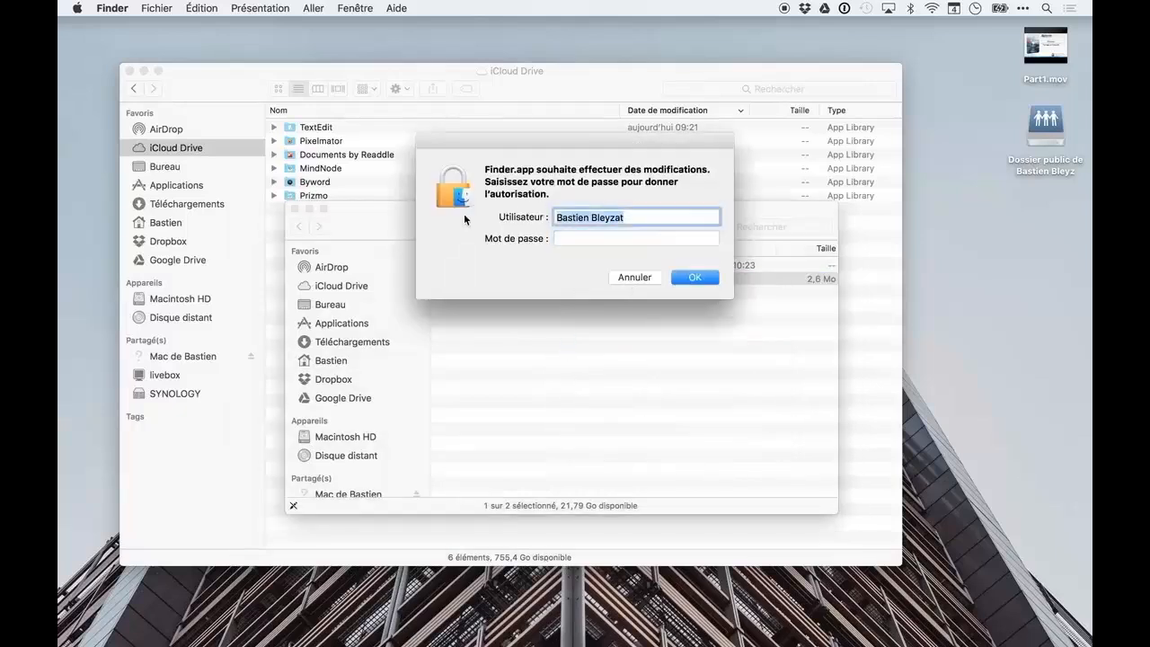
text(nouvelut)
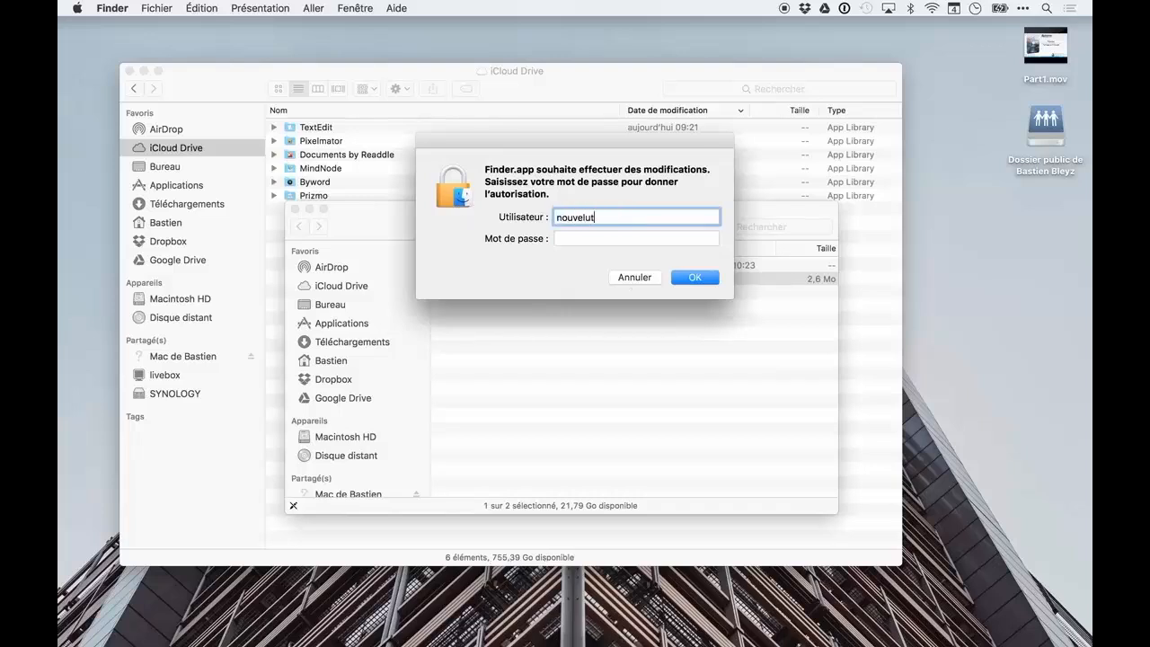
text(ilisateur)
key(Tab)
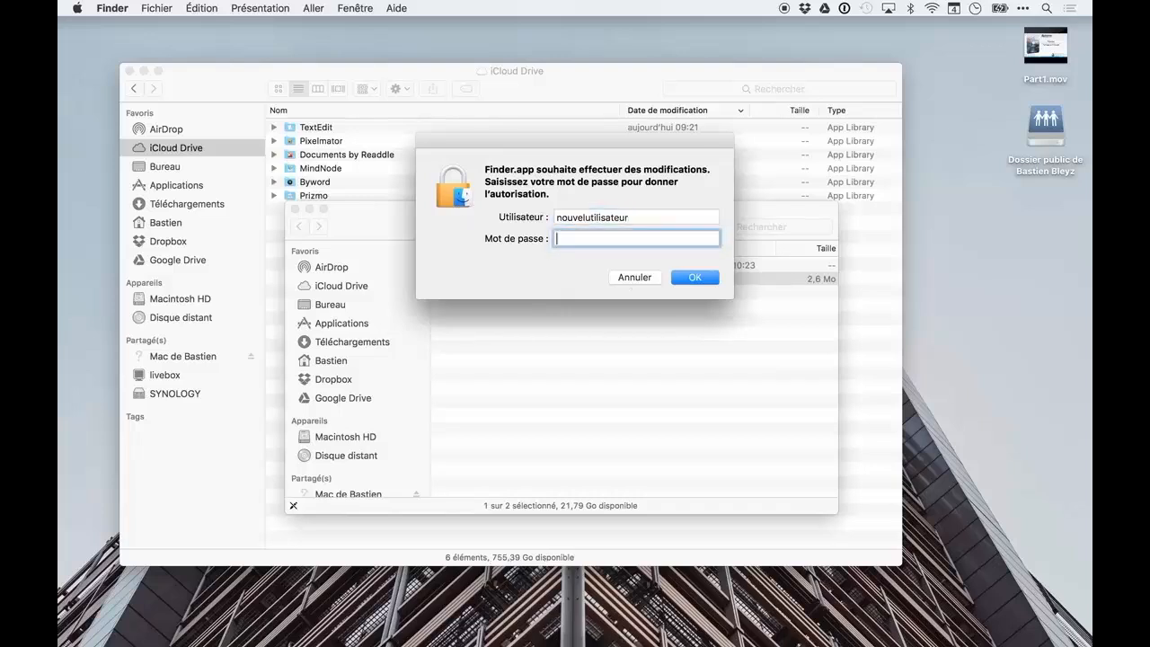
text(•••••••)
key(Return)
click(639, 279)
On the client Mac, add Nouvel Utilisateur to the users of the account owner's shared public folder.
key(ctrl+Right)
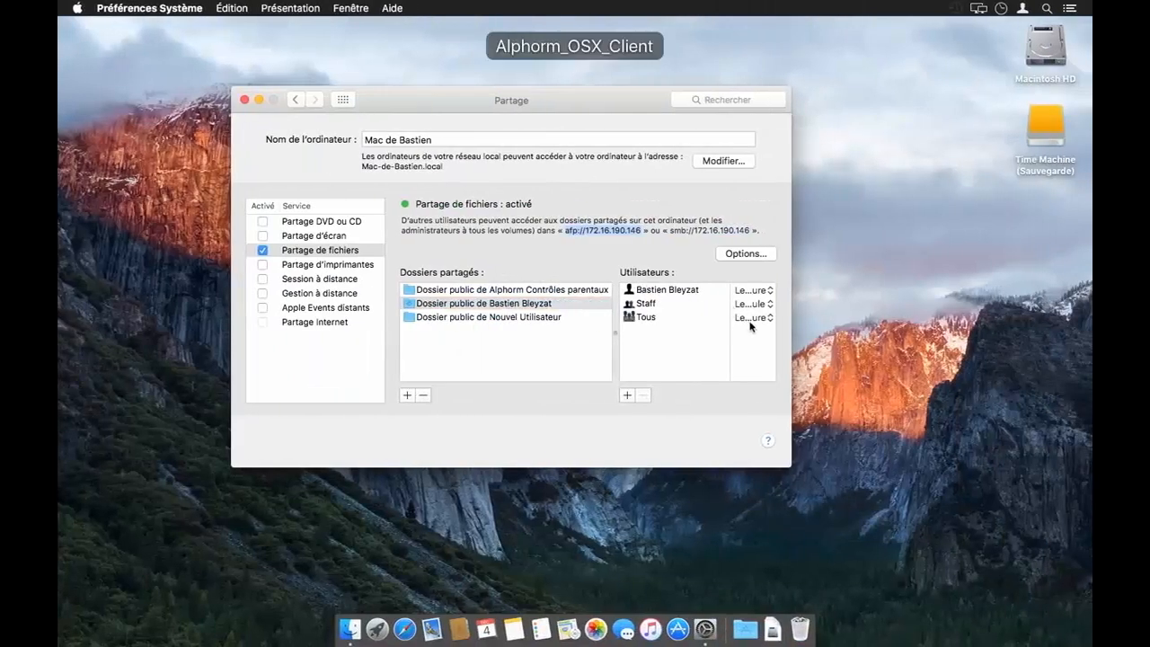
click(647, 364)
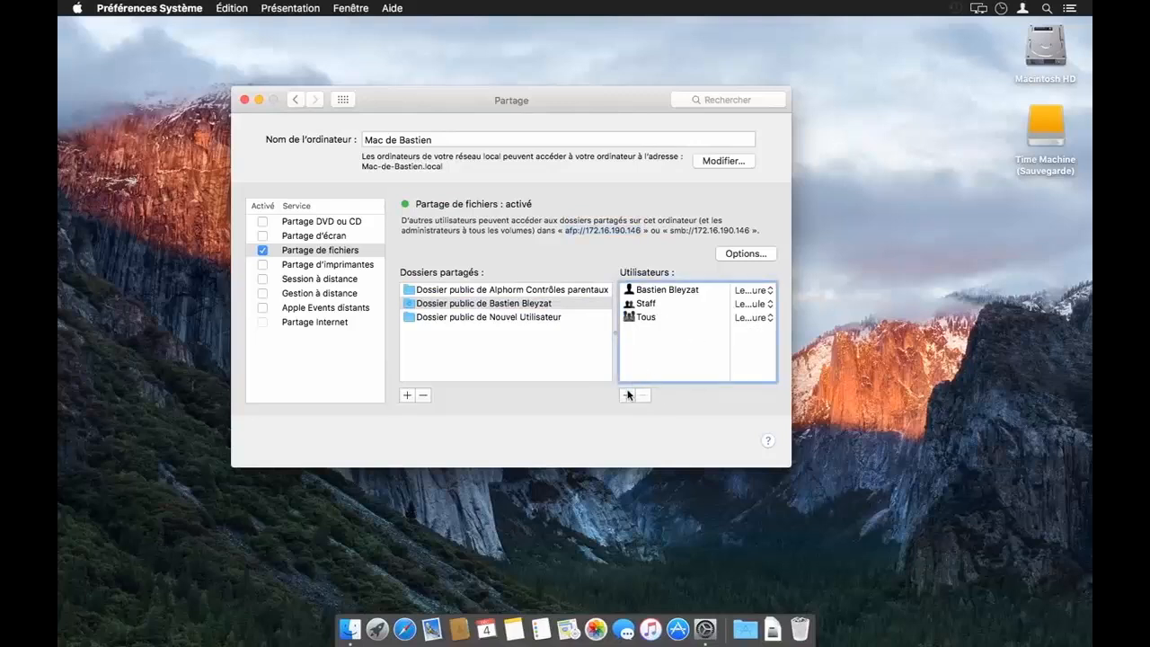
click(627, 395)
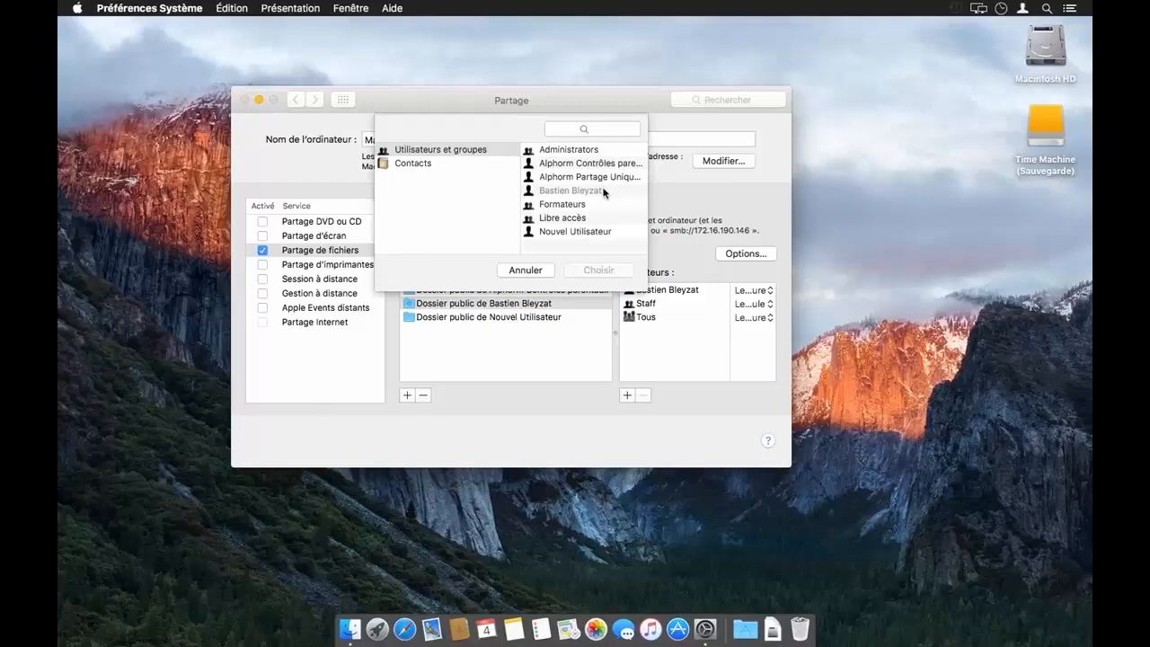
click(591, 218)
click(579, 232)
click(600, 269)
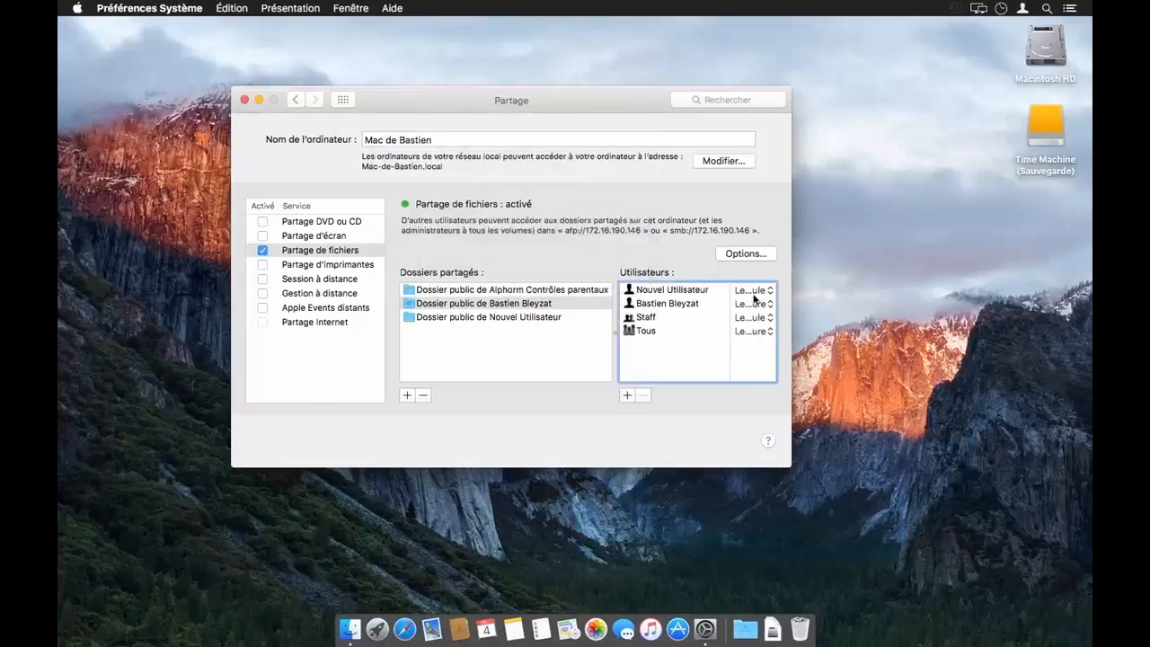
Set the public folder's permissions to Lecture et écriture for Nouvel Utilisateur and Lecture seule for Tous.
click(754, 291)
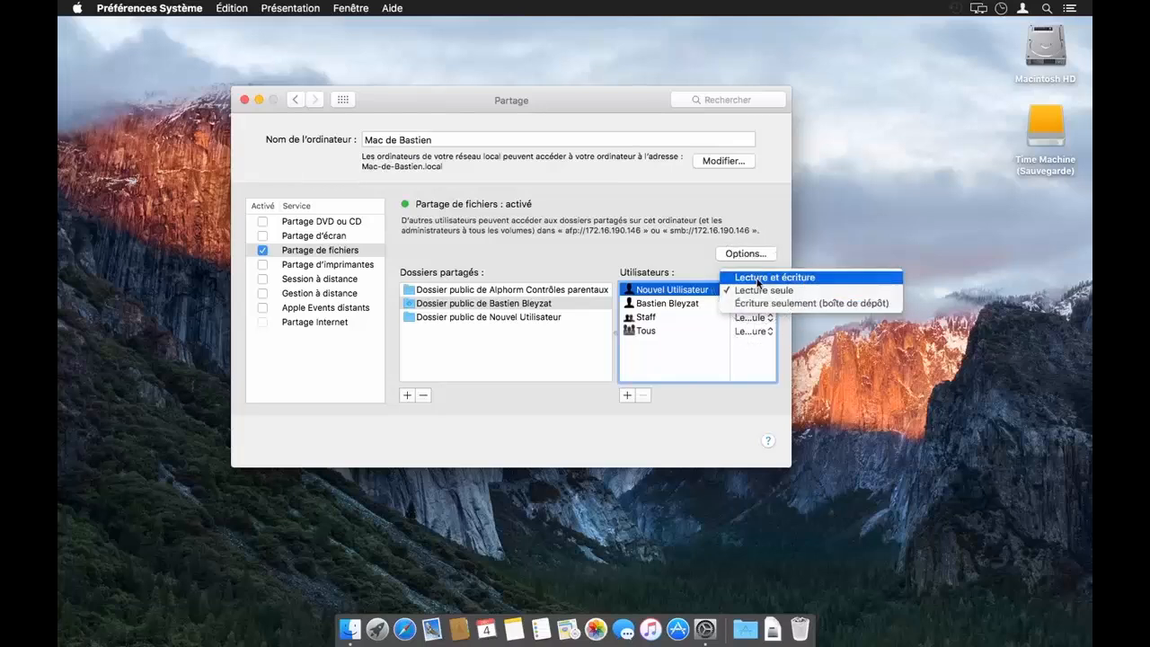
click(757, 282)
click(757, 332)
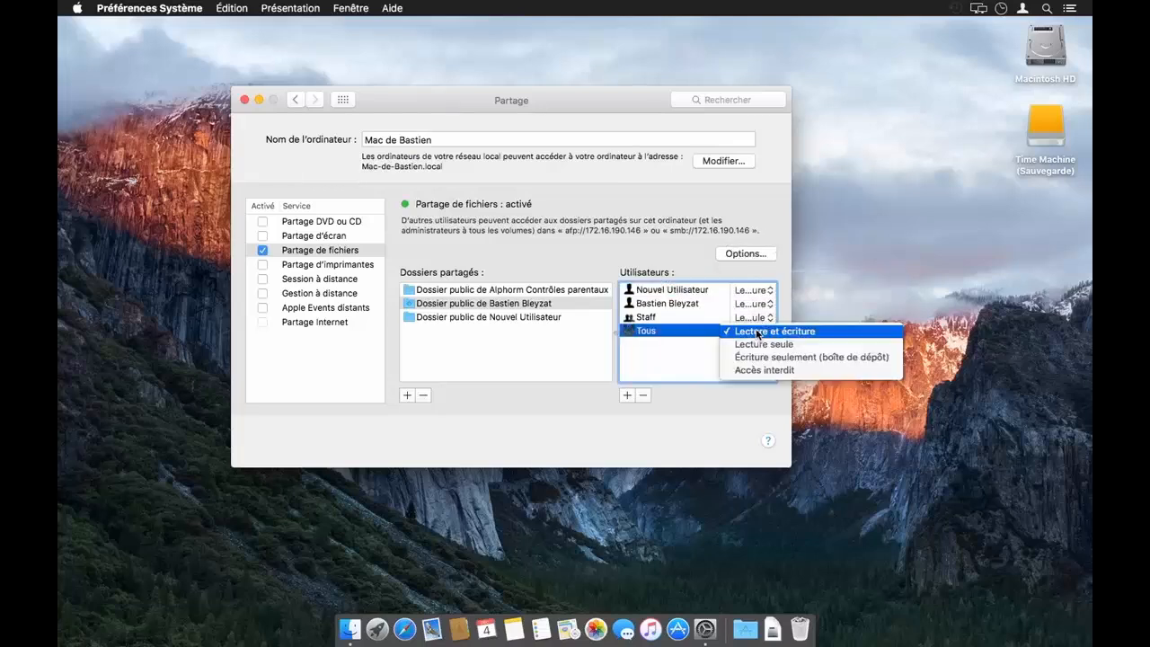
click(754, 344)
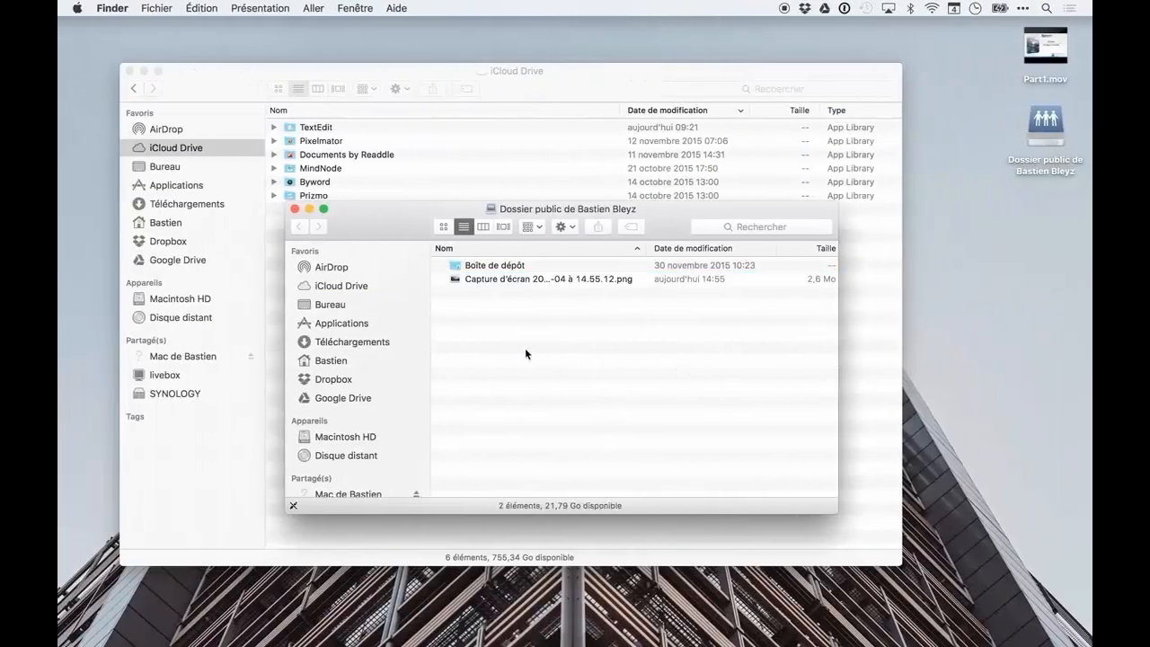
On the host Mac, eject the client Mac's share and reconnect to the server afp://172.16.190.146.
scroll(412, 483, down, 3)
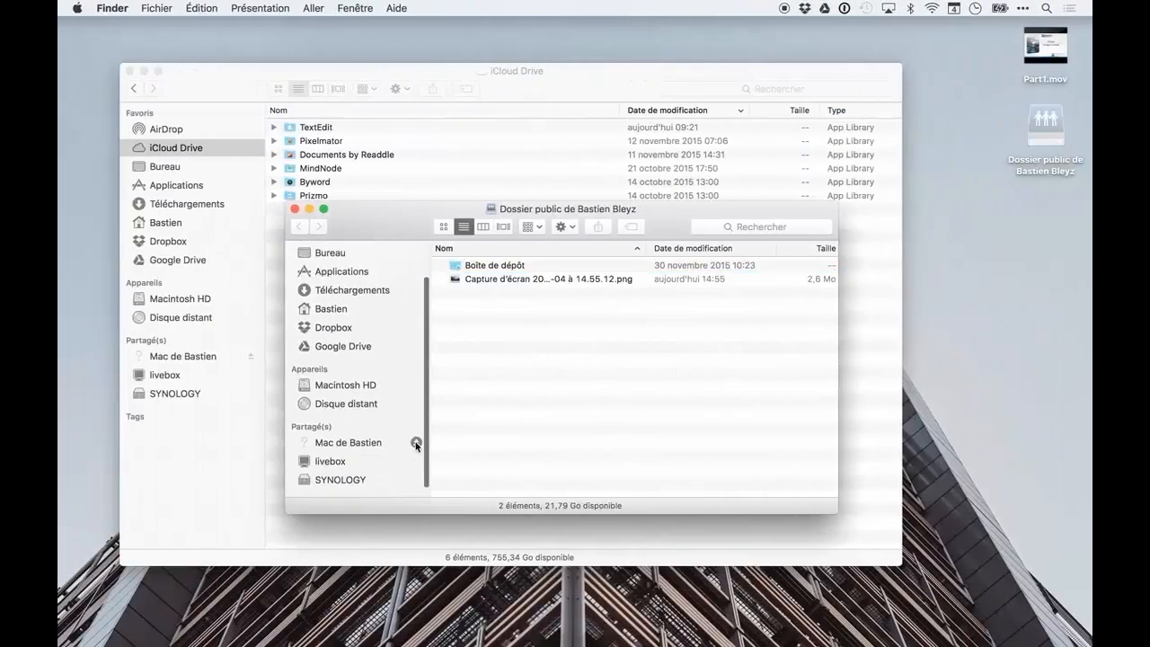
click(416, 443)
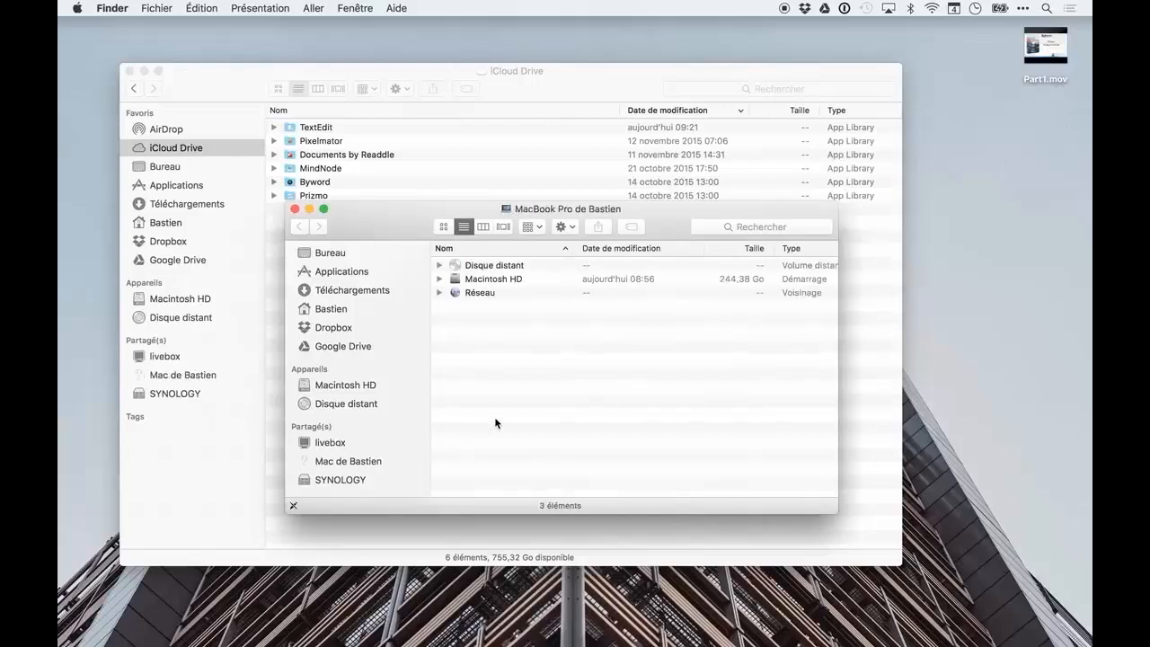
key(super+w)
key(super+k)
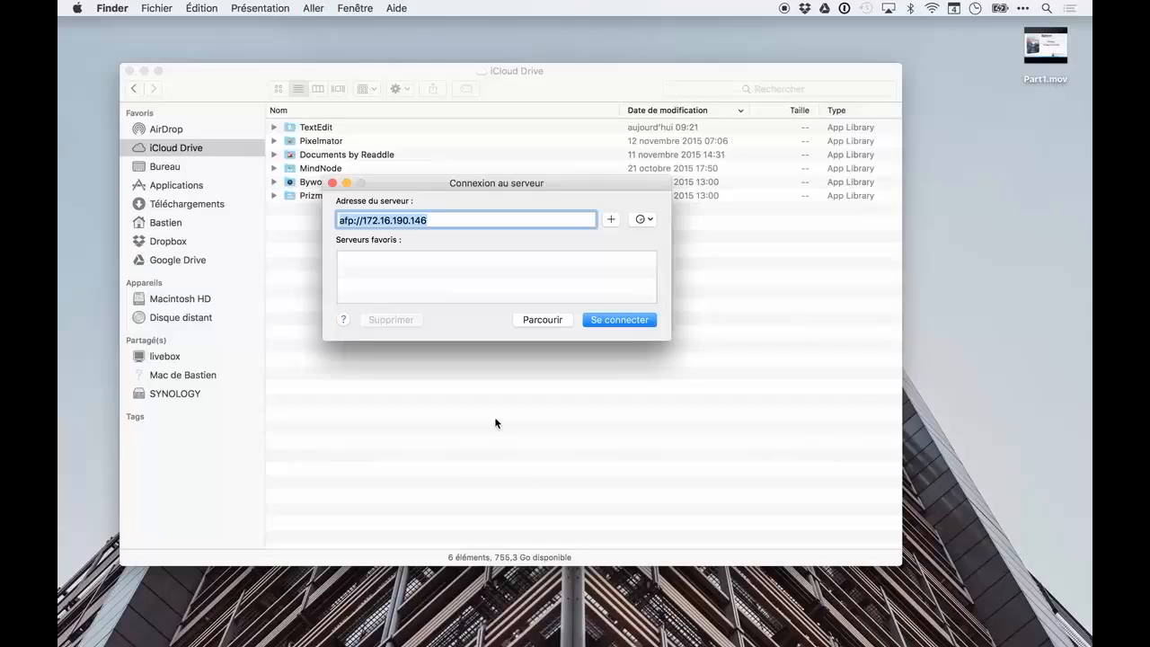
key(Return)
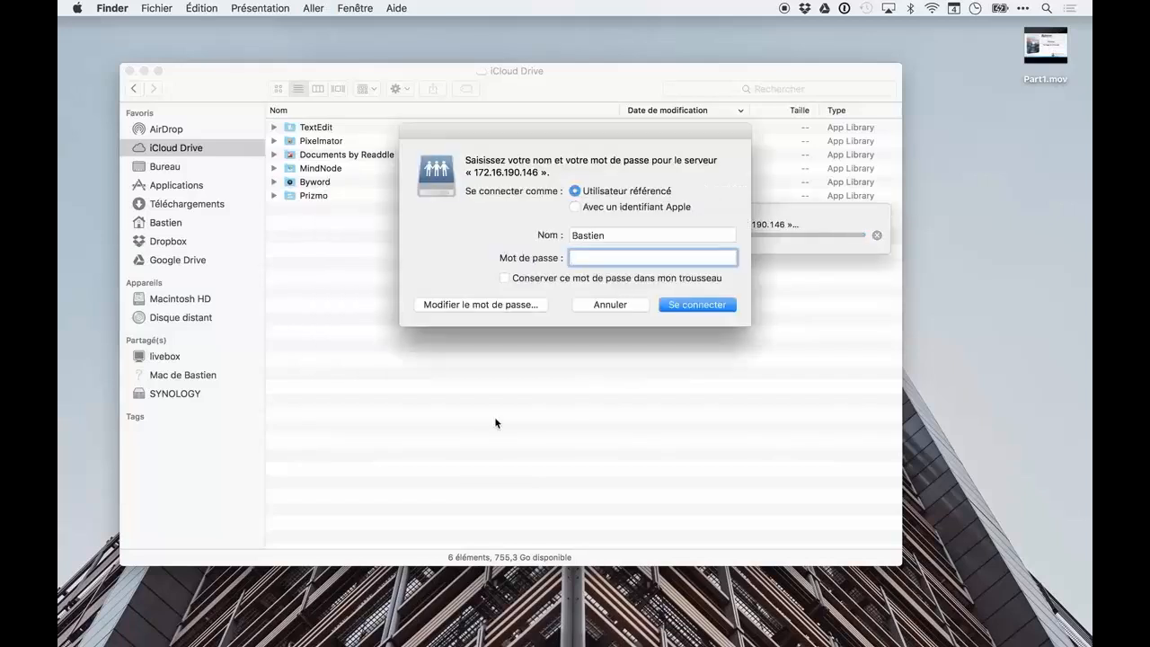
Log in to the server again as nouvelutilisateur with the account password.
key(shift+Tab)
text(nouvelut)
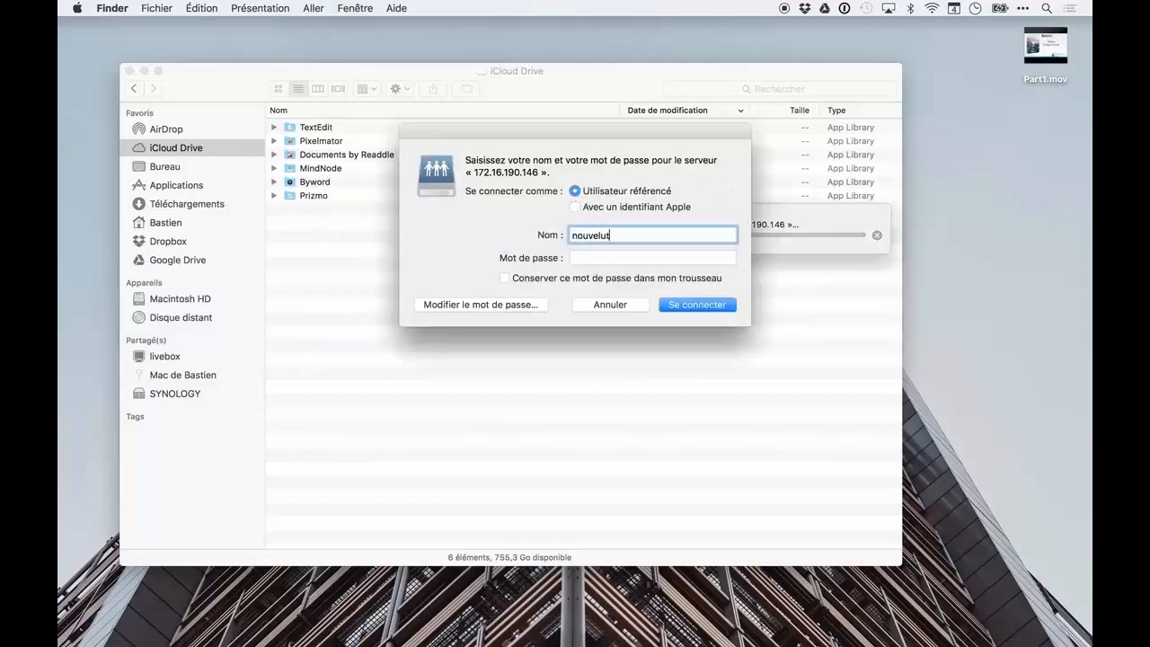
text(ilisateur)
key(Tab)
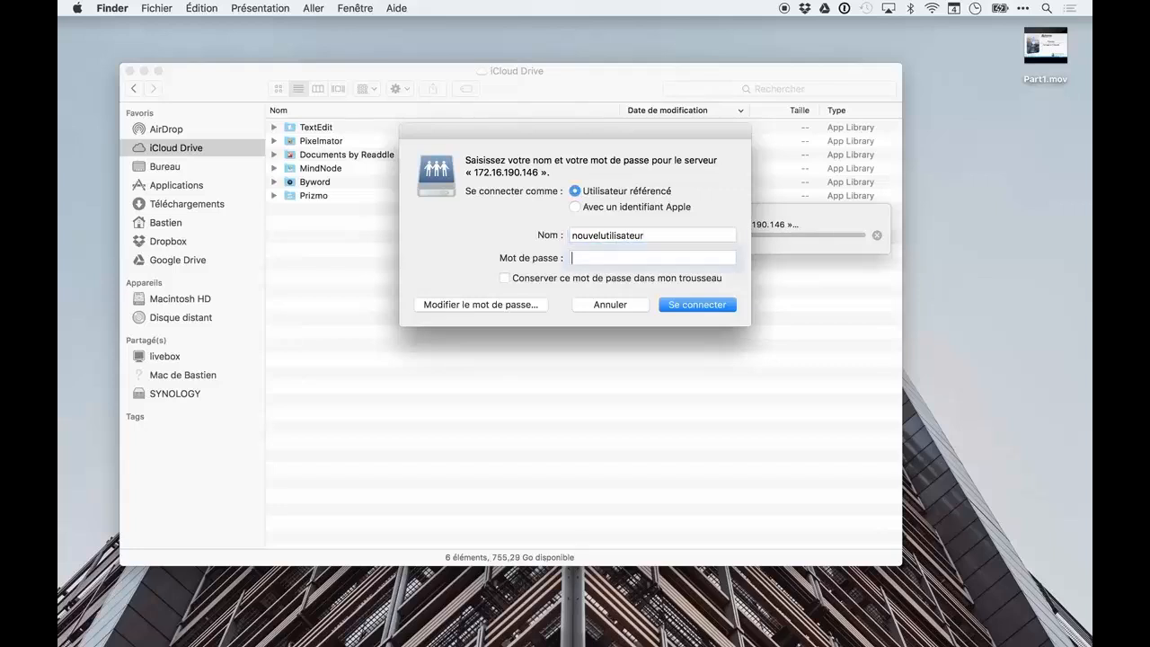
text(••••••)
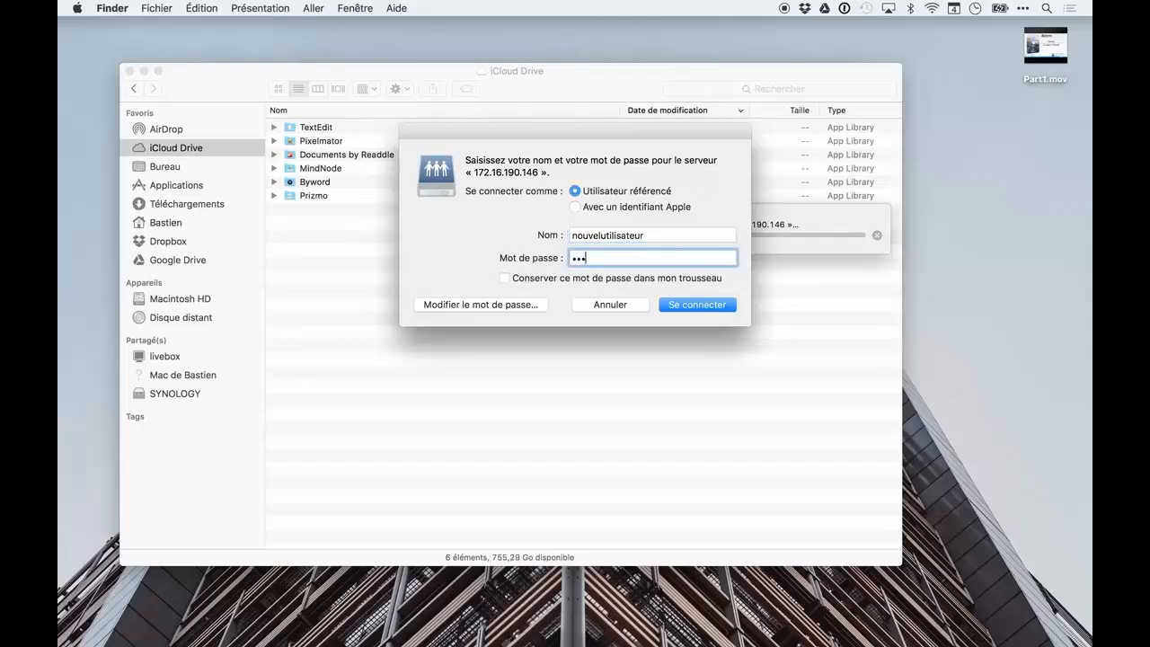
key(super+BackSpace)
text(••••••)
key(Return)
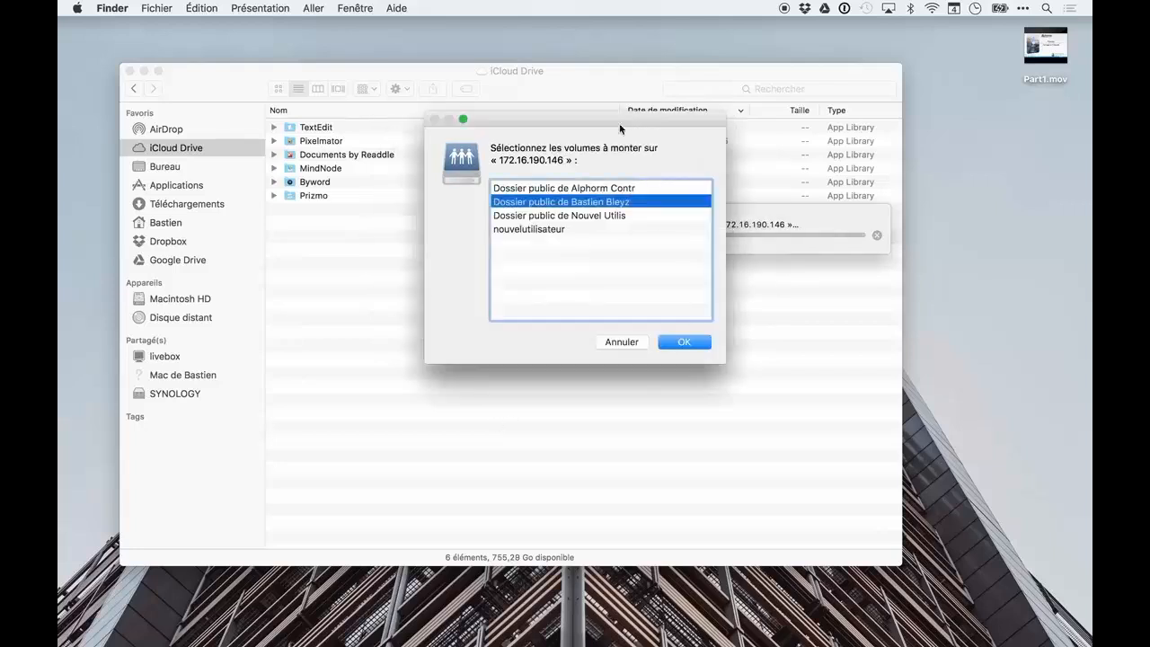
Mount the account owner's public folder volume and try to open its Boîte de dépôt folder.
click(697, 346)
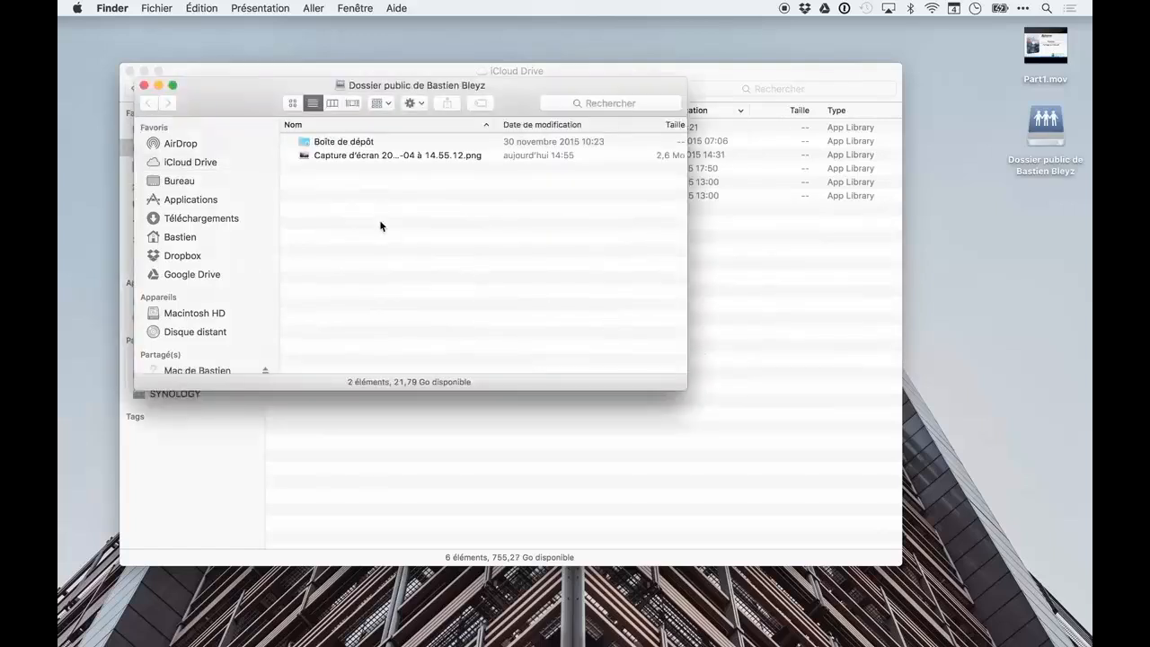
double_click(348, 144)
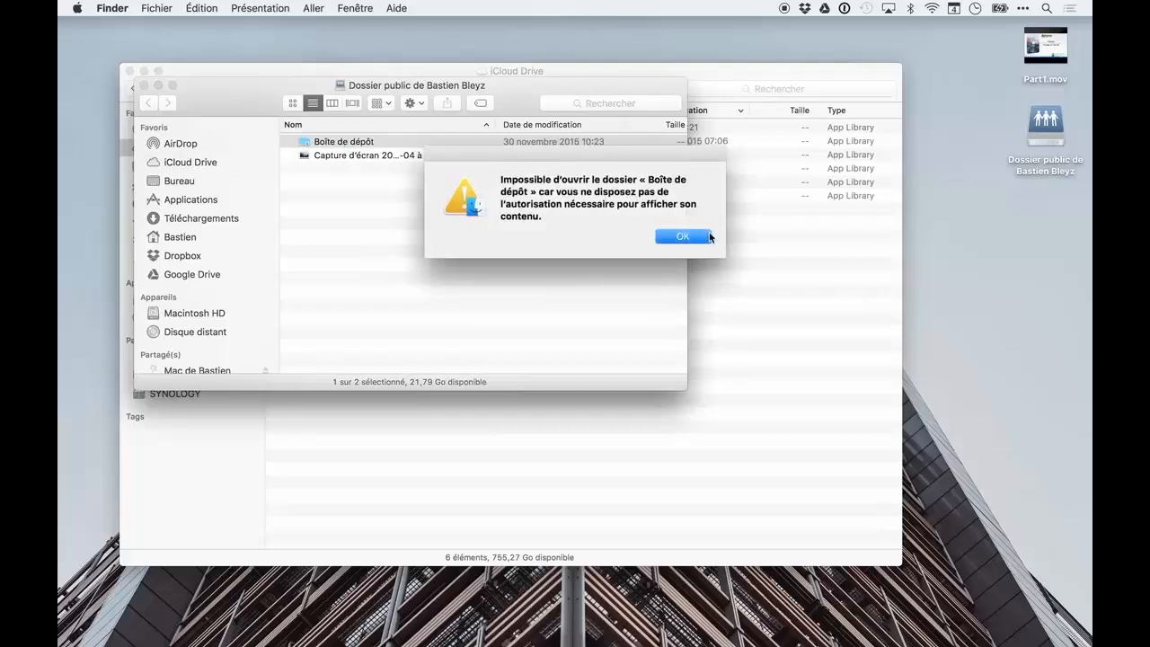
click(682, 236)
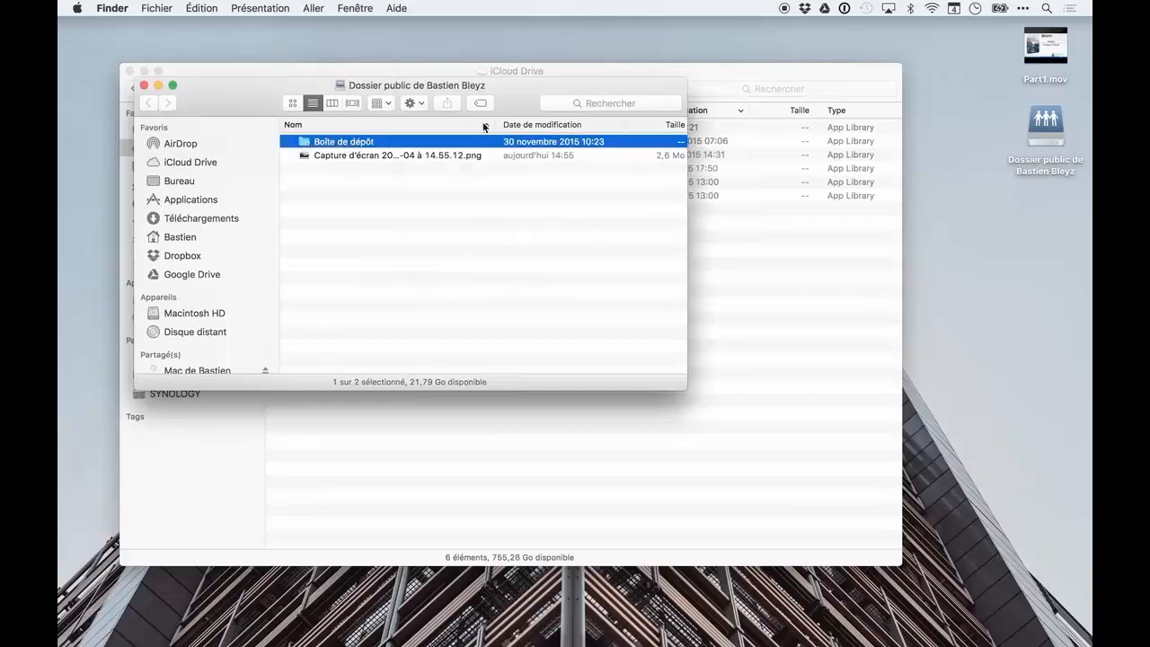
Create a new folder in the mounted public folder, keeping its default name, and eject the share.
right_click(350, 196)
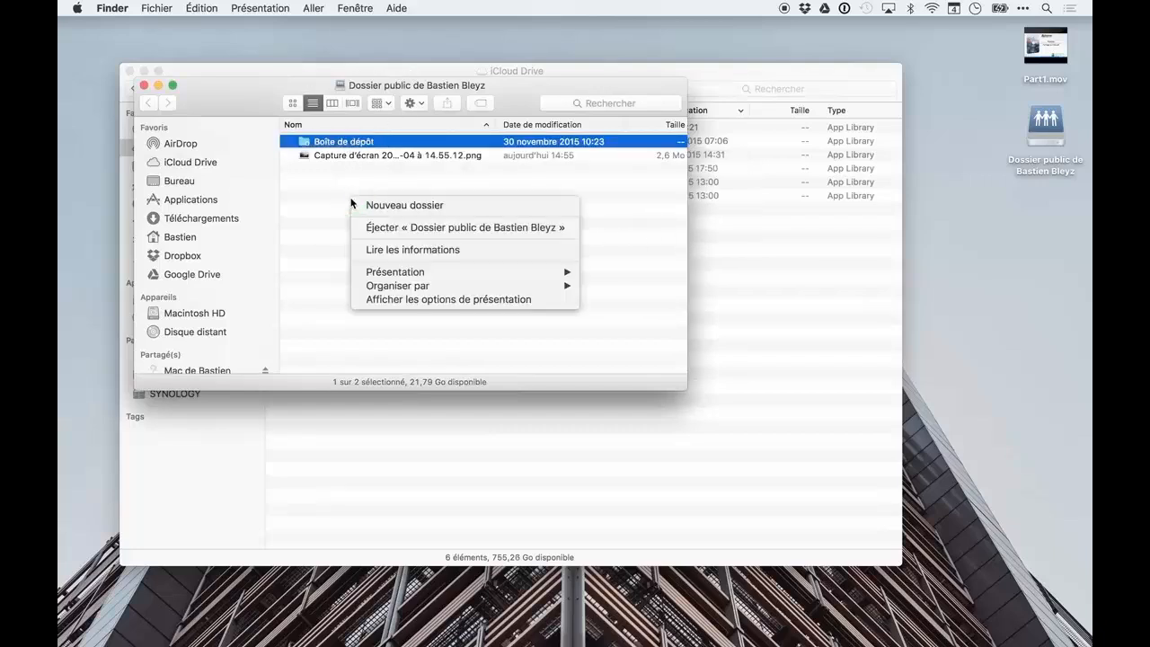
click(359, 205)
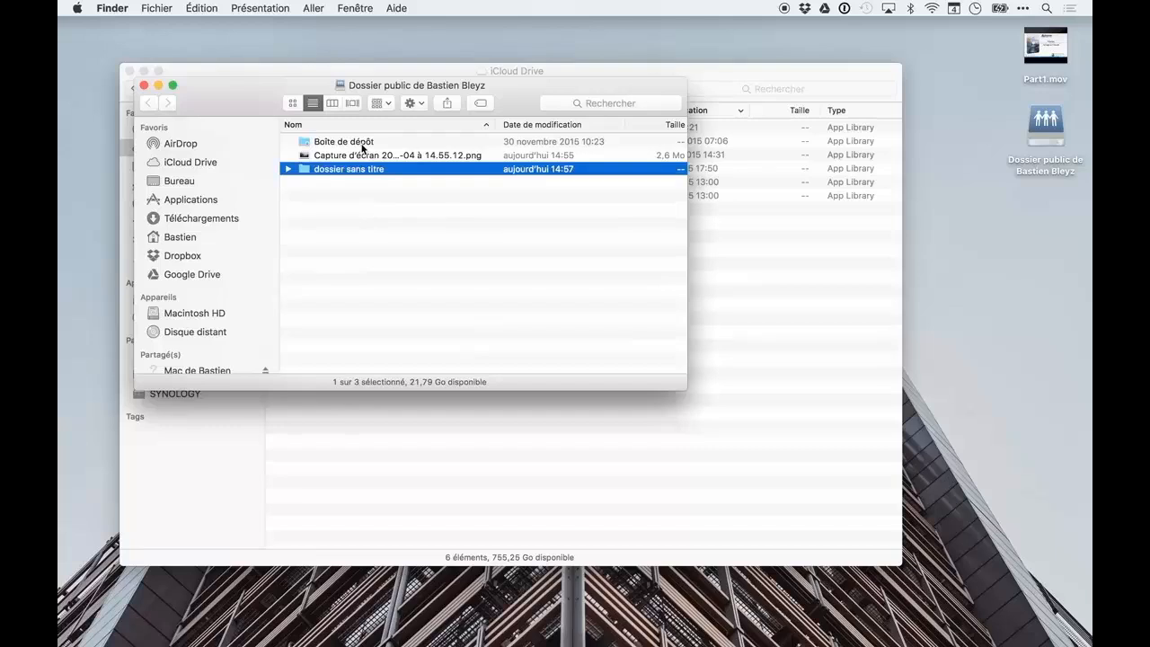
scroll(269, 324, down, 3)
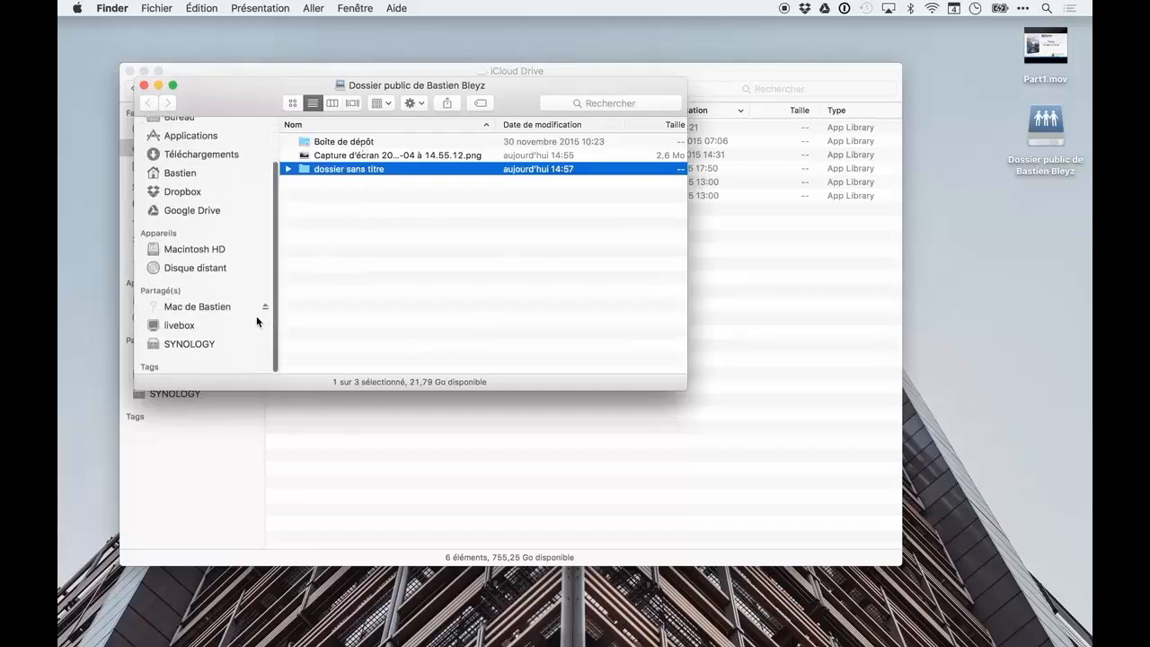
click(265, 307)
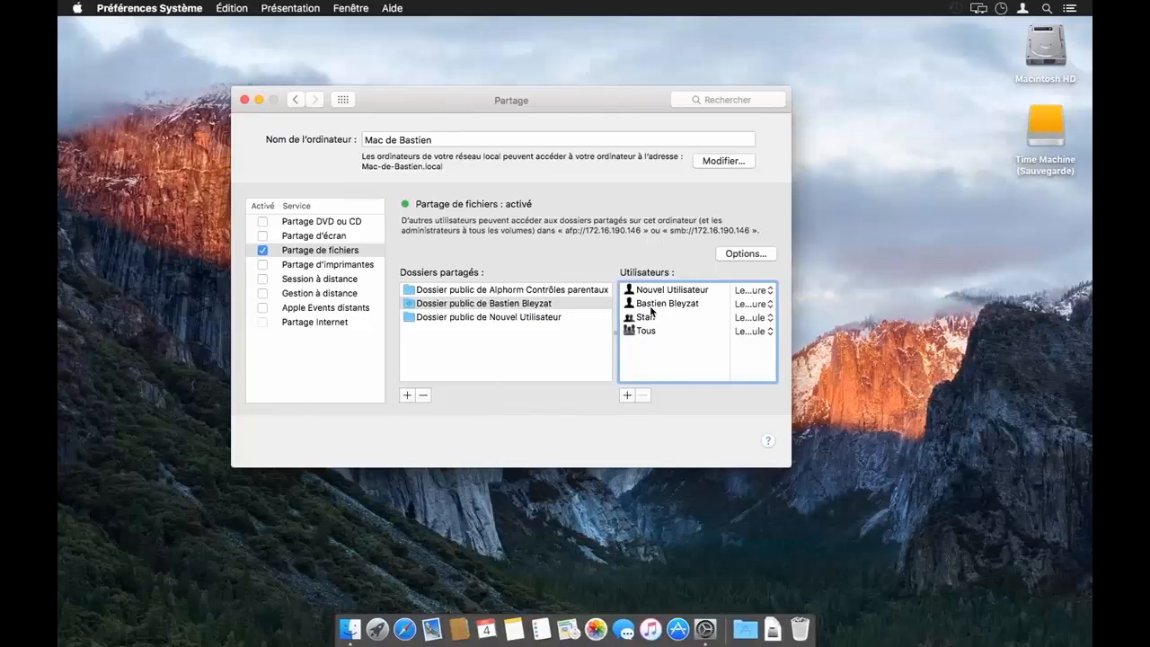
In the client Mac's sharing settings, add the account owner to the users allowed for Session à distance.
click(324, 264)
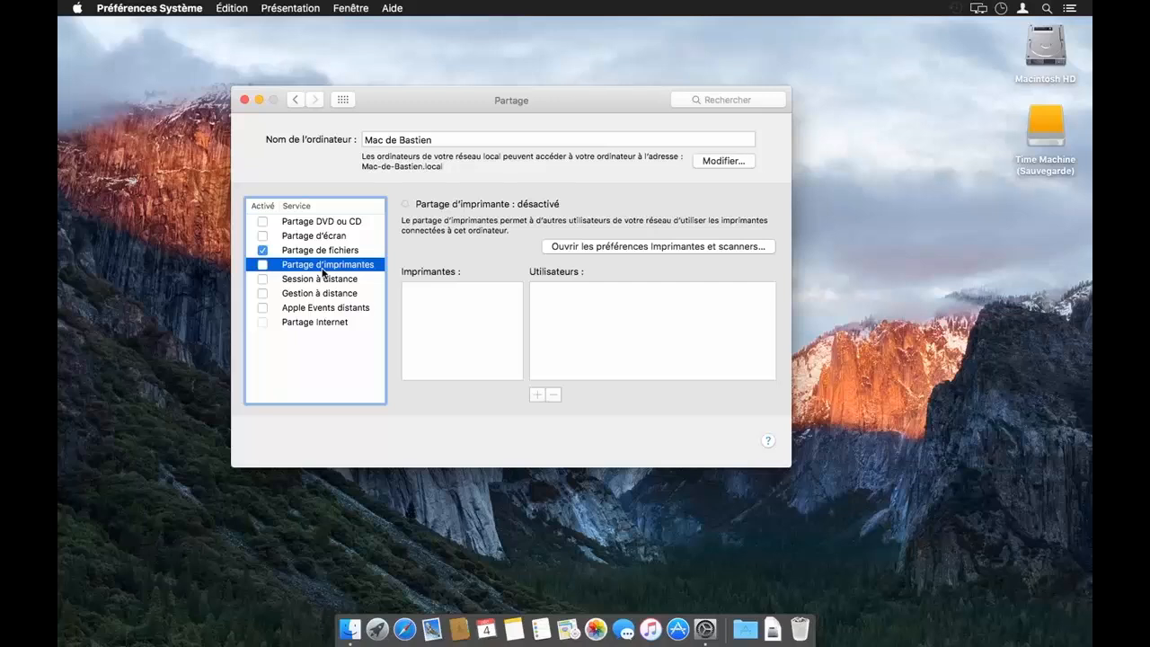
click(322, 279)
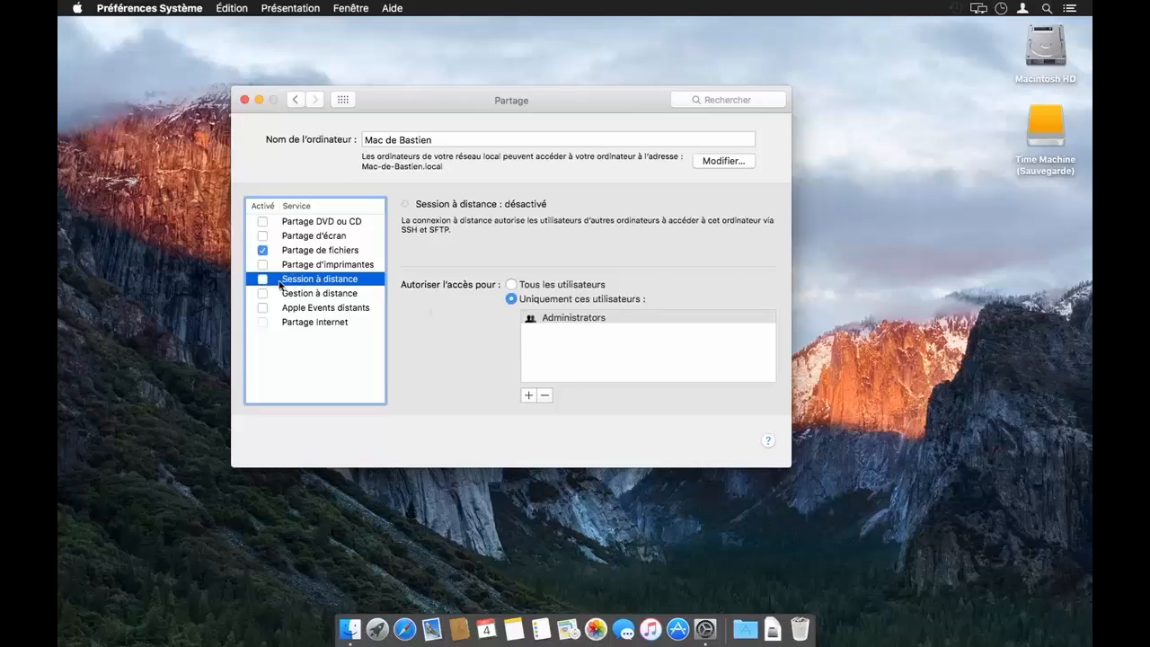
click(529, 395)
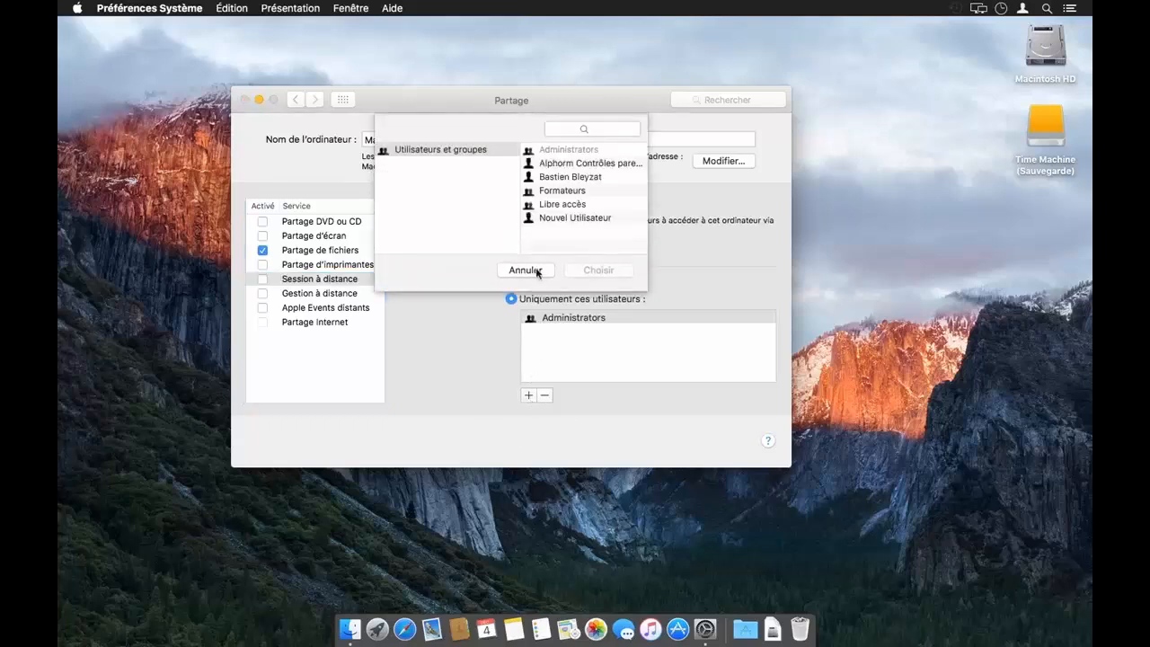
click(561, 179)
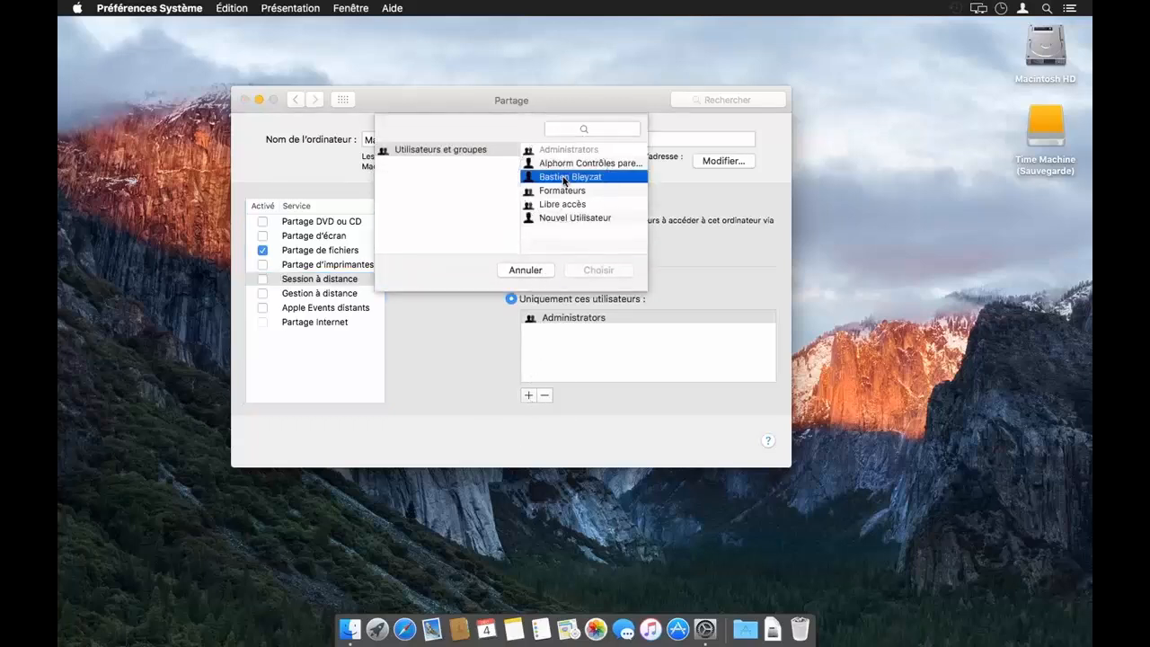
click(598, 269)
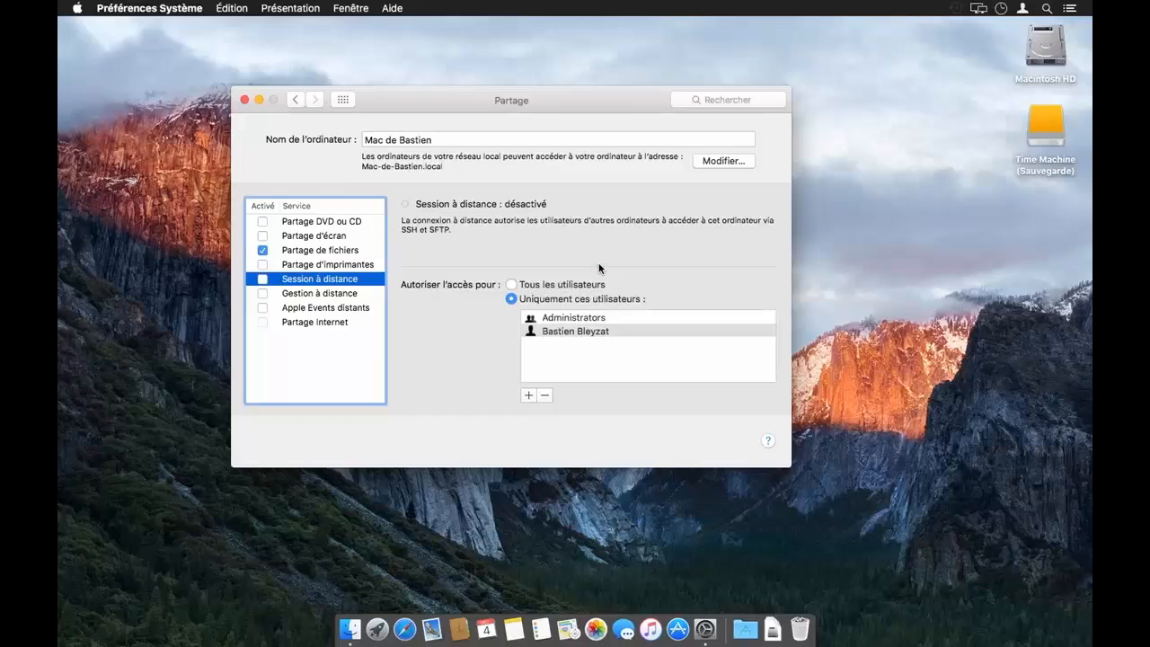
Enable the Session à distance service and select the ssh connection command it provides.
click(349, 629)
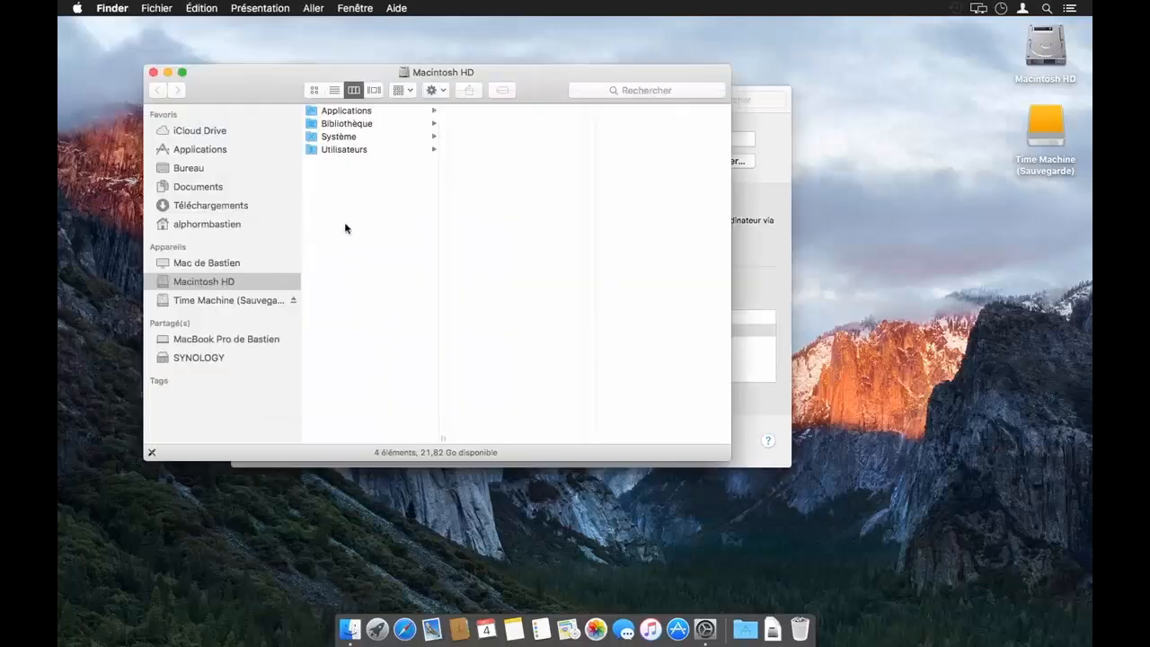
click(152, 72)
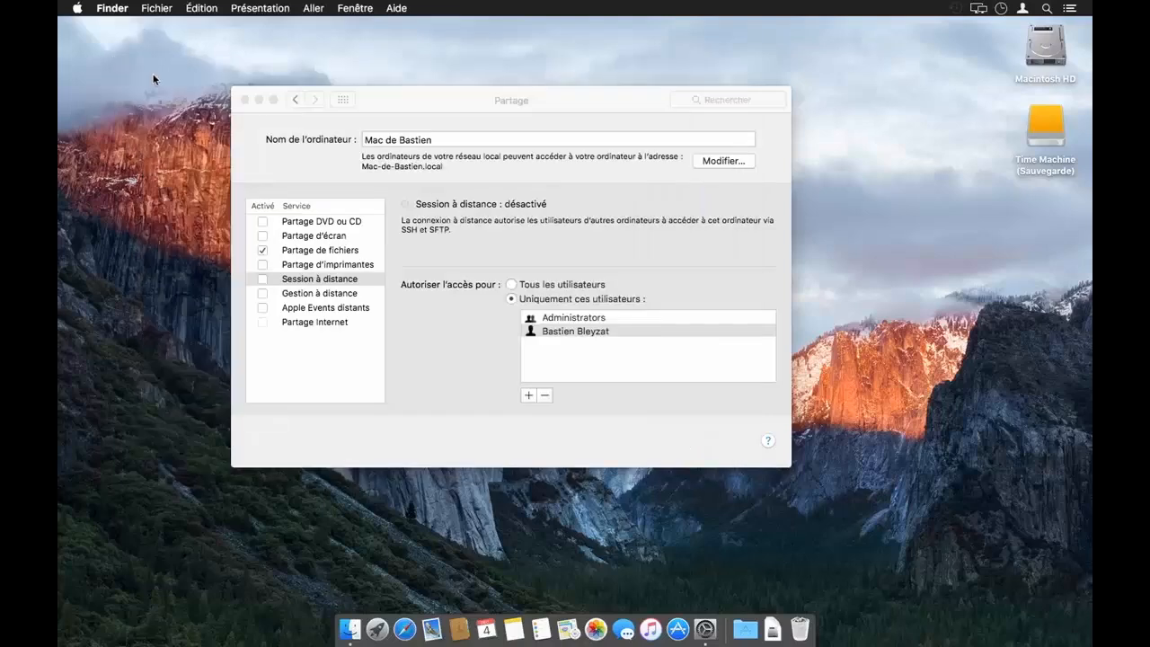
click(262, 279)
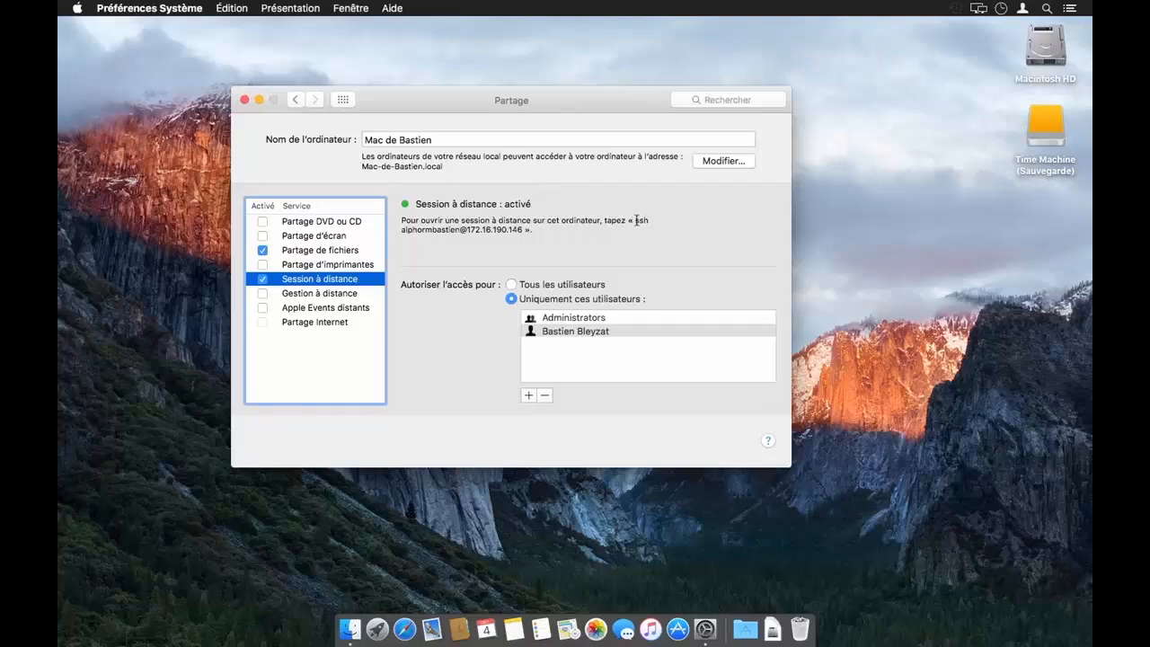
drag(635, 220, 526, 230)
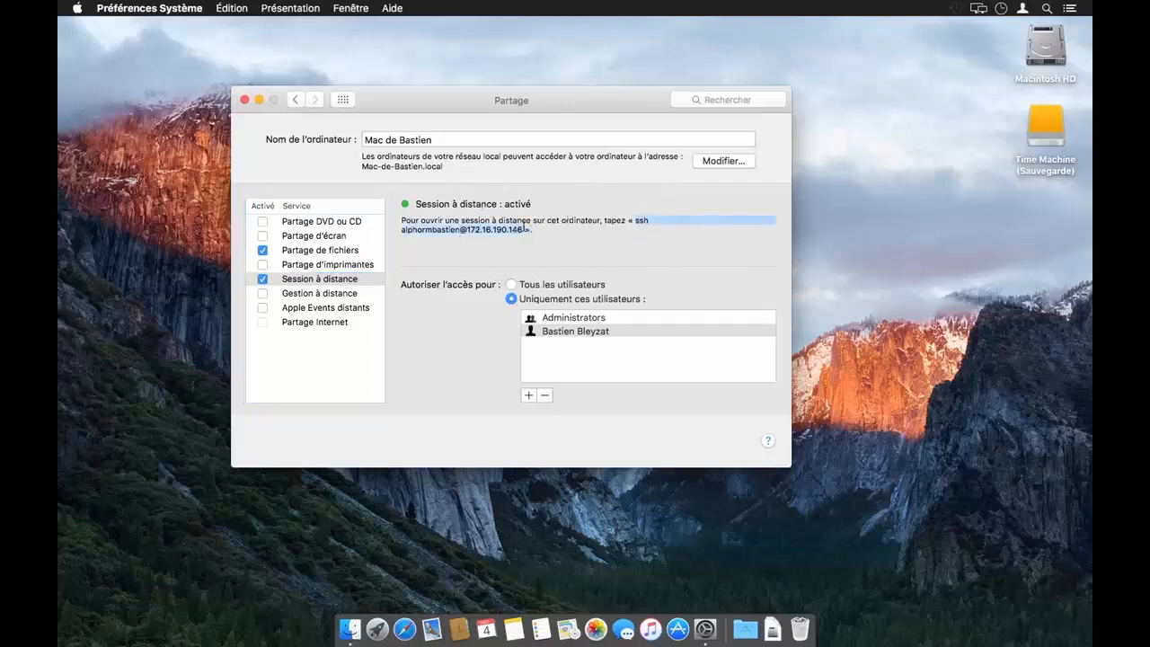
Copy the selected ssh command from the client, open Terminal on the host Mac and paste it at the prompt.
right_click(503, 230)
click(530, 285)
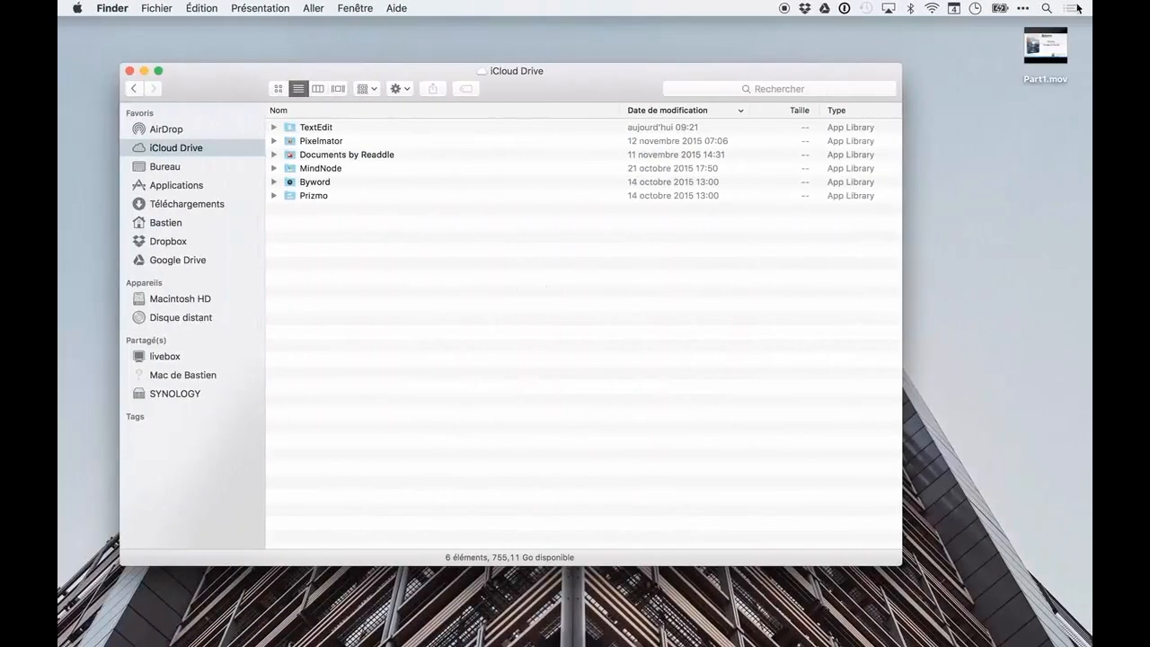
key(super+space)
text(Terminal)
key(Return)
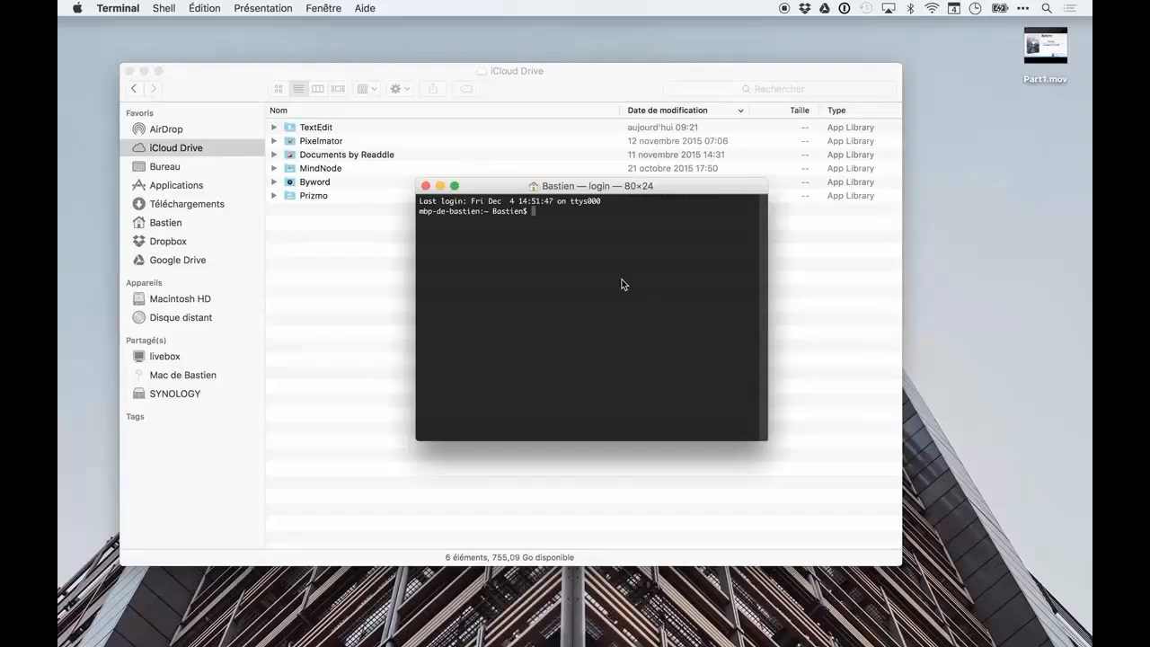
key(super+v)
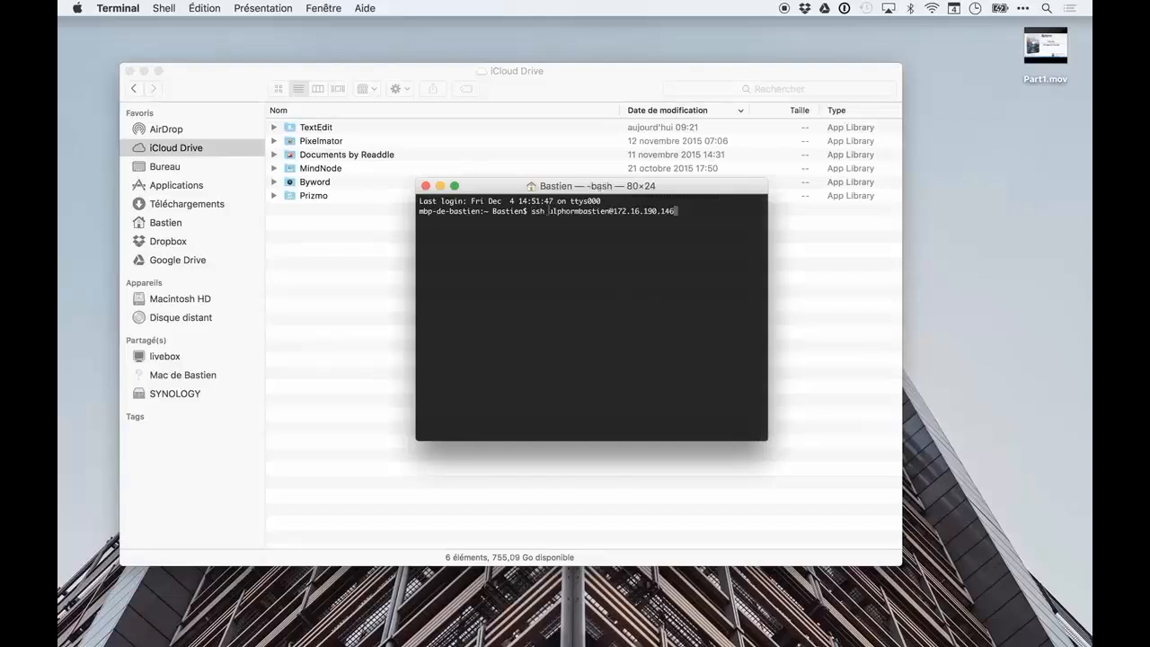
Run the ssh command for 172.16.190.146, accept the host's authenticity with yes, and enter the remote account's password.
drag(550, 211, 686, 215)
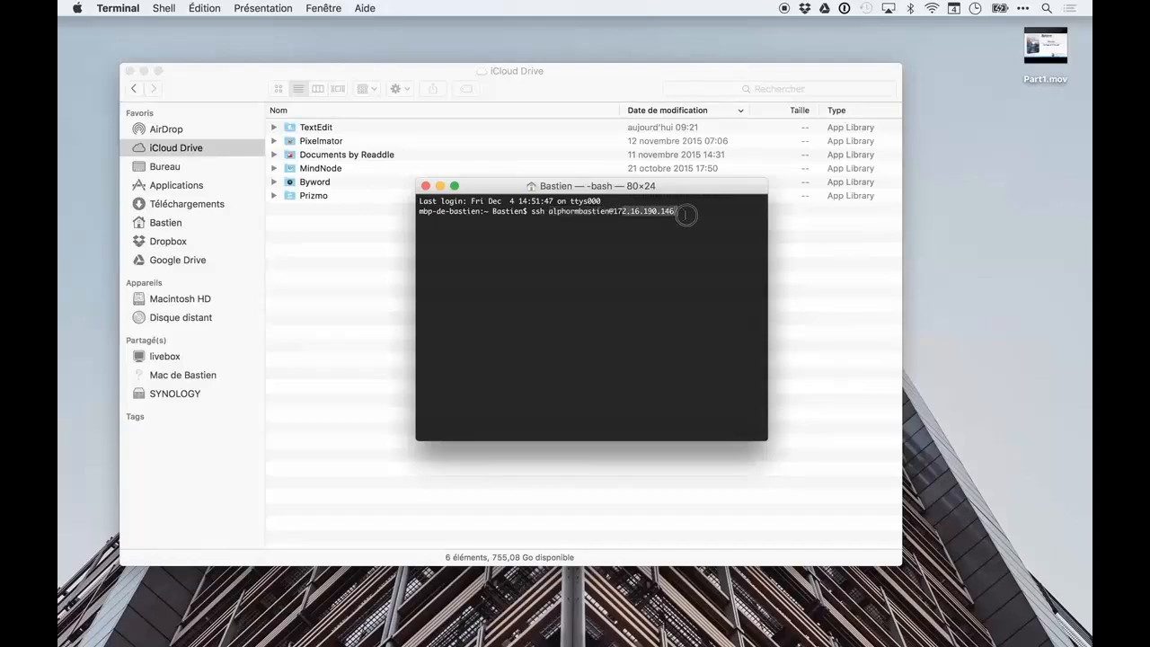
triple_click(686, 215)
click(686, 216)
key(Return)
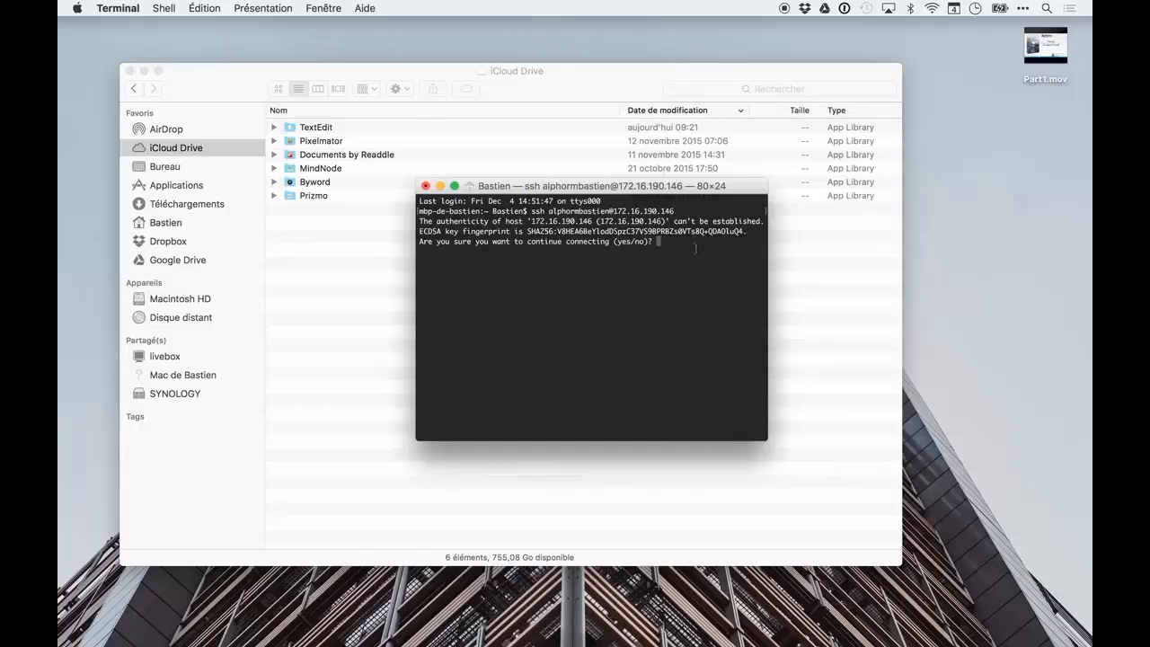
text(yes)
key(Return)
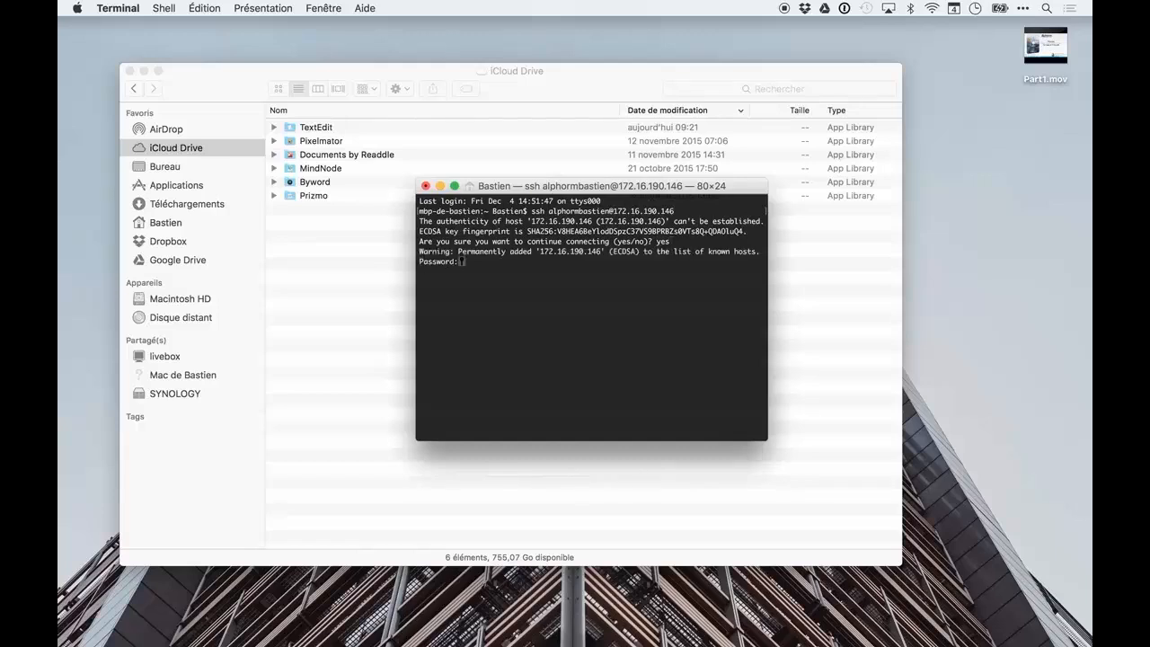
key(Return)
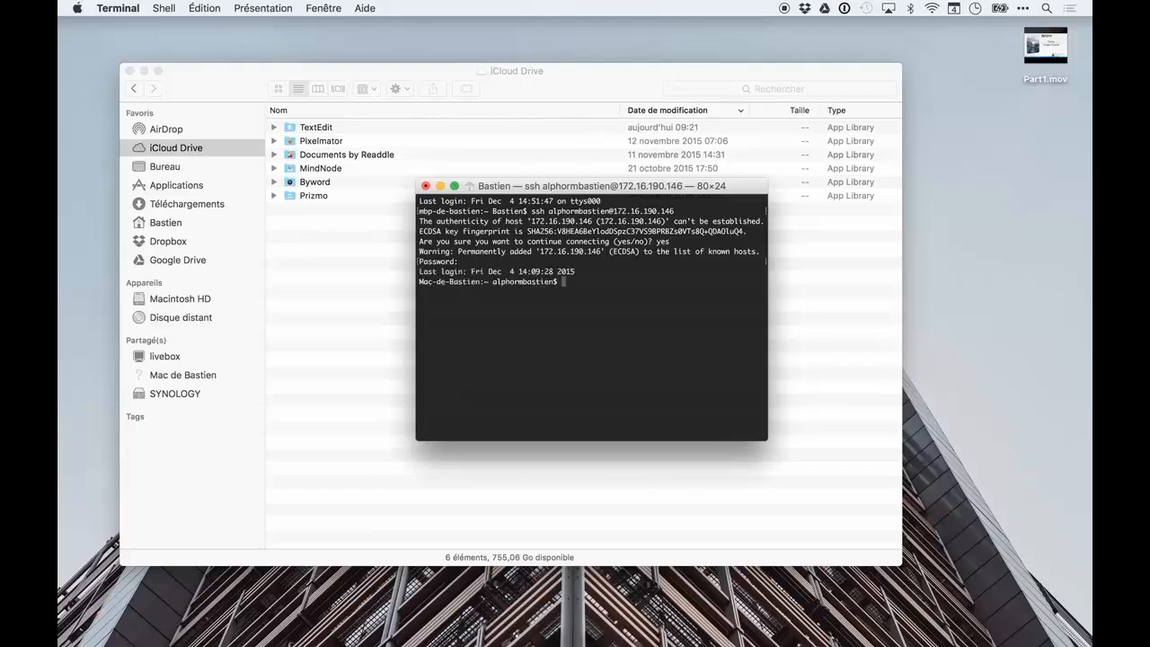
In the remote session, change into the Desktop/ folder and return to the home folder with cd ..
drag(492, 281, 558, 282)
click(575, 281)
drag(573, 187, 510, 250)
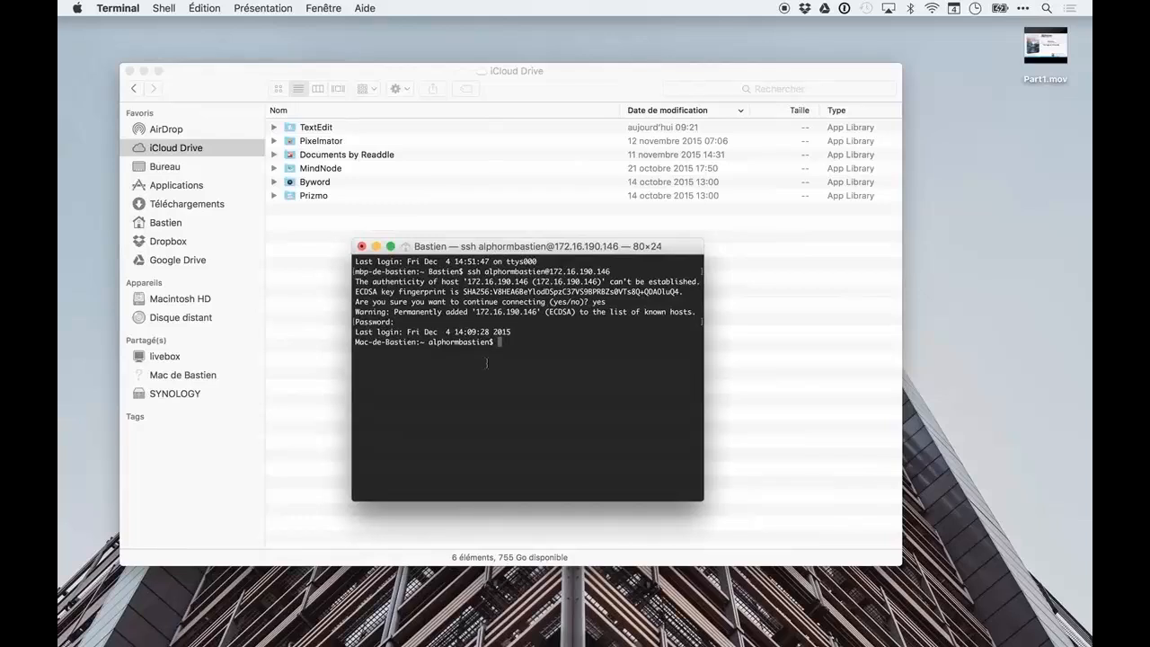
text(cd Desktop/)
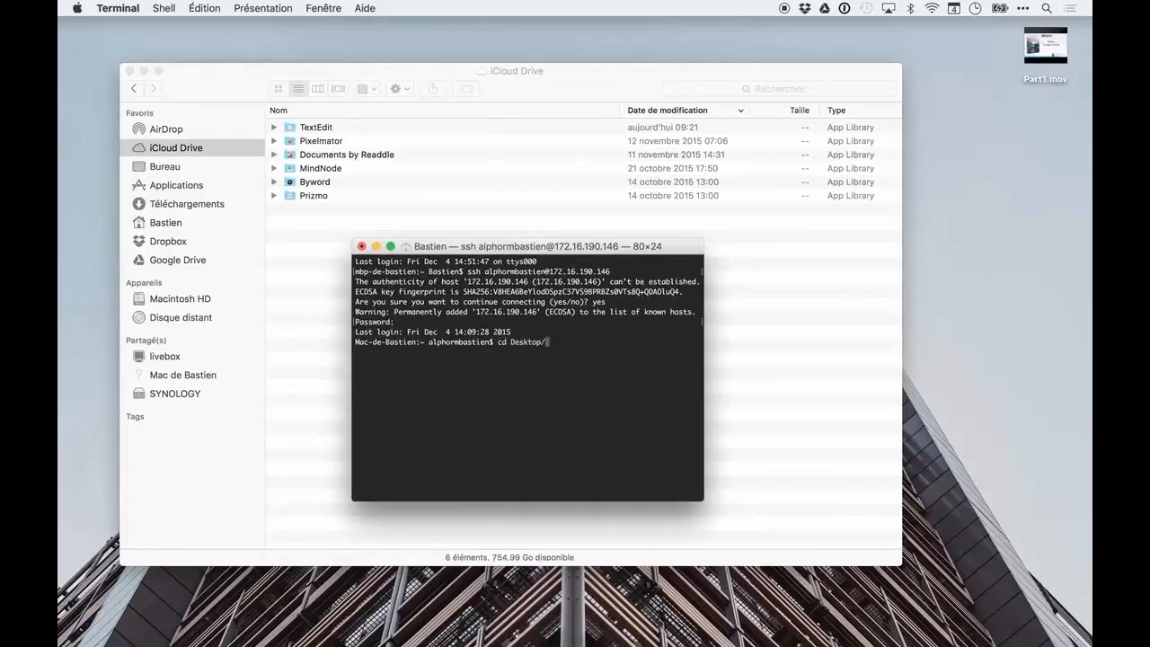
key(Return)
key(ctrl+Right)
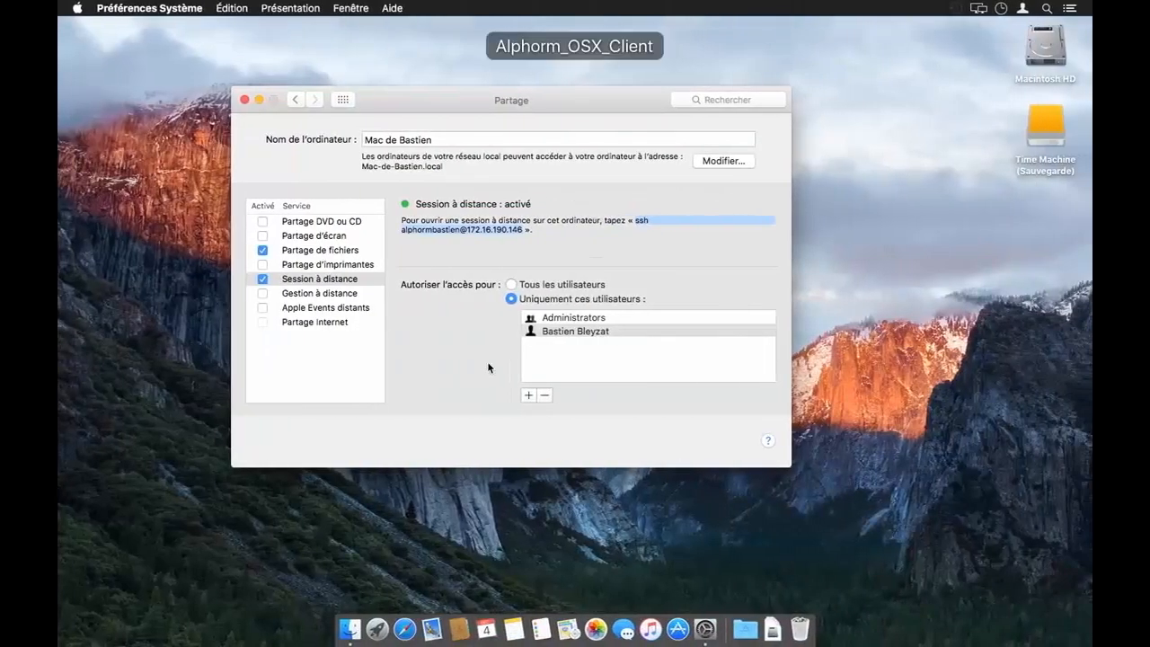
key(ctrl+Left)
text(cd ..)
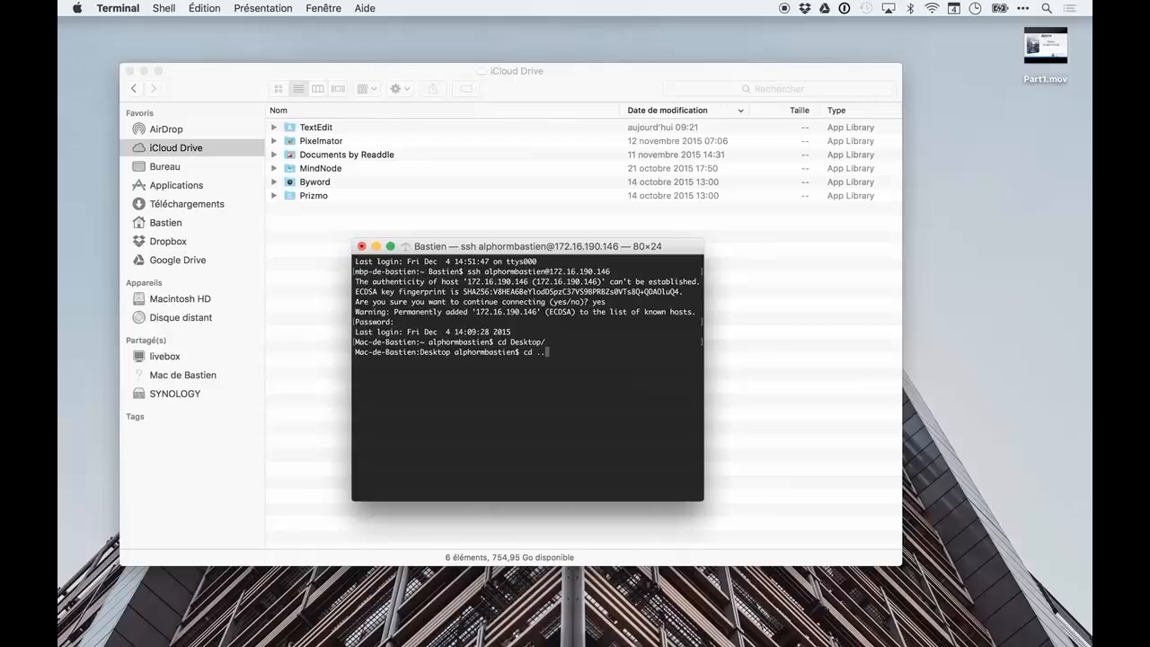
key(Return)
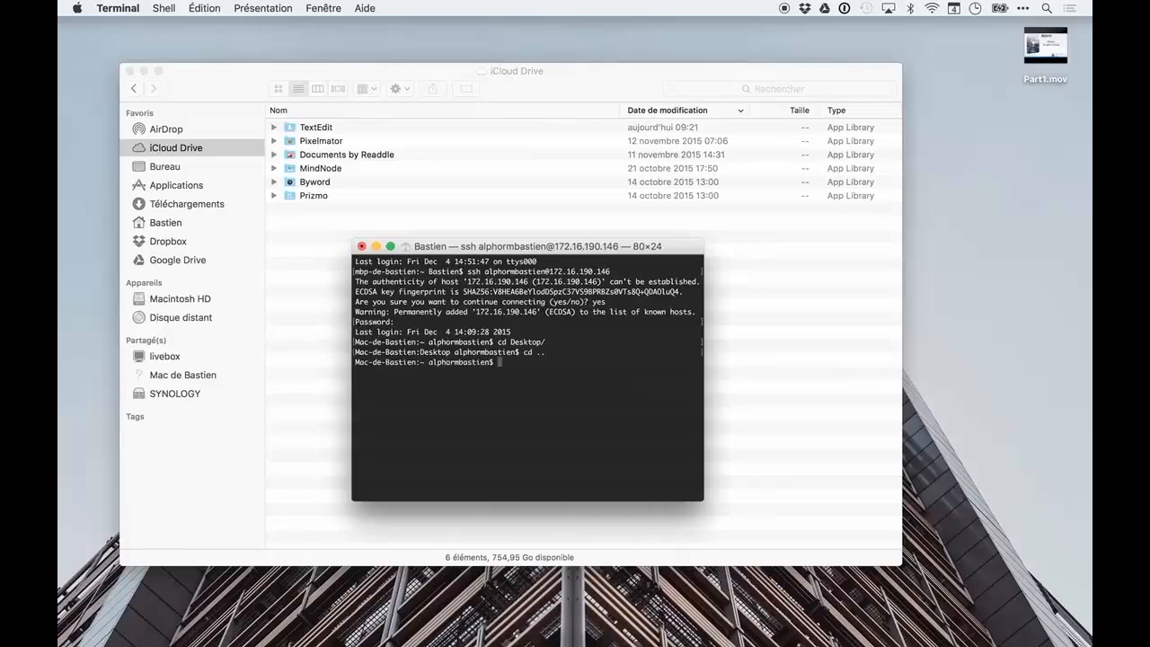
Change into the remote Downloads/ folder, list its contents with ls -l, and enlarge the Terminal window to read the listing.
text(cd Down)
key(Tab)
key(Return)
text(ls -l)
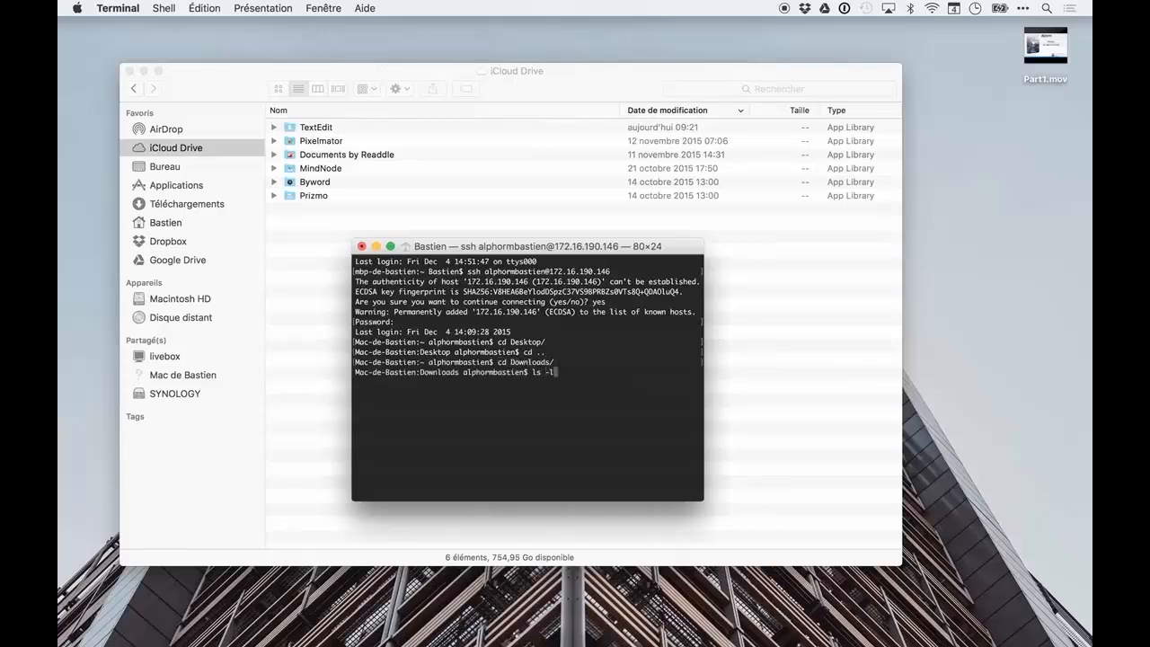
key(Return)
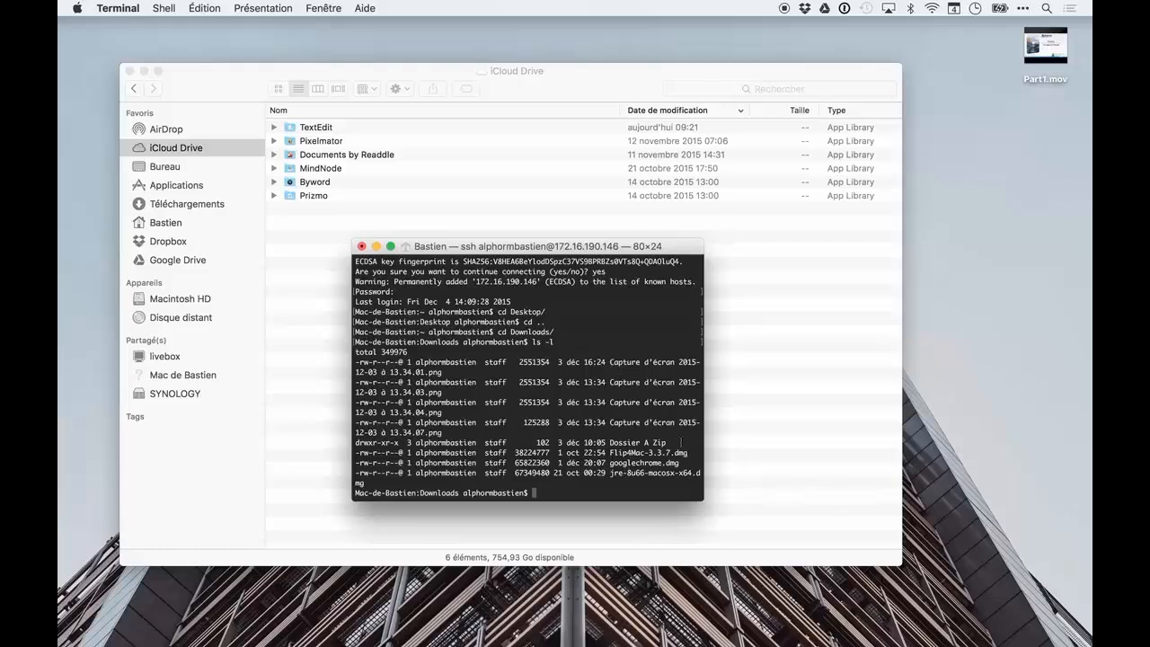
drag(703, 500, 911, 566)
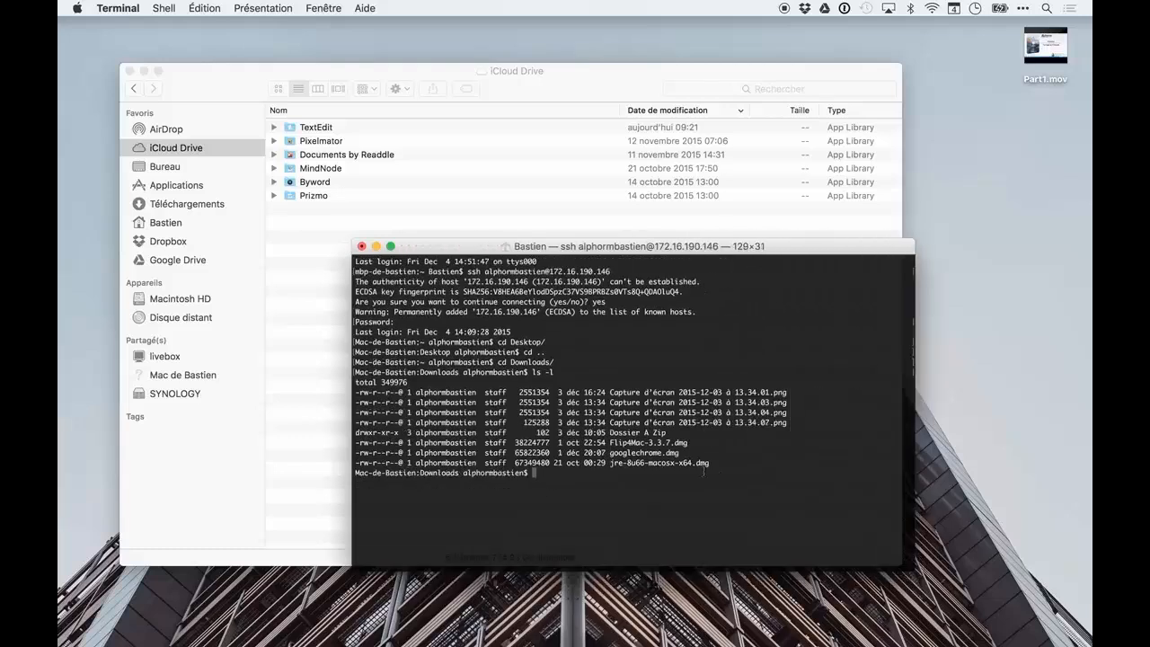
drag(703, 471, 585, 392)
click(585, 391)
End the ssh session with exit and quit Terminal on the host Mac.
text(exit)
key(Return)
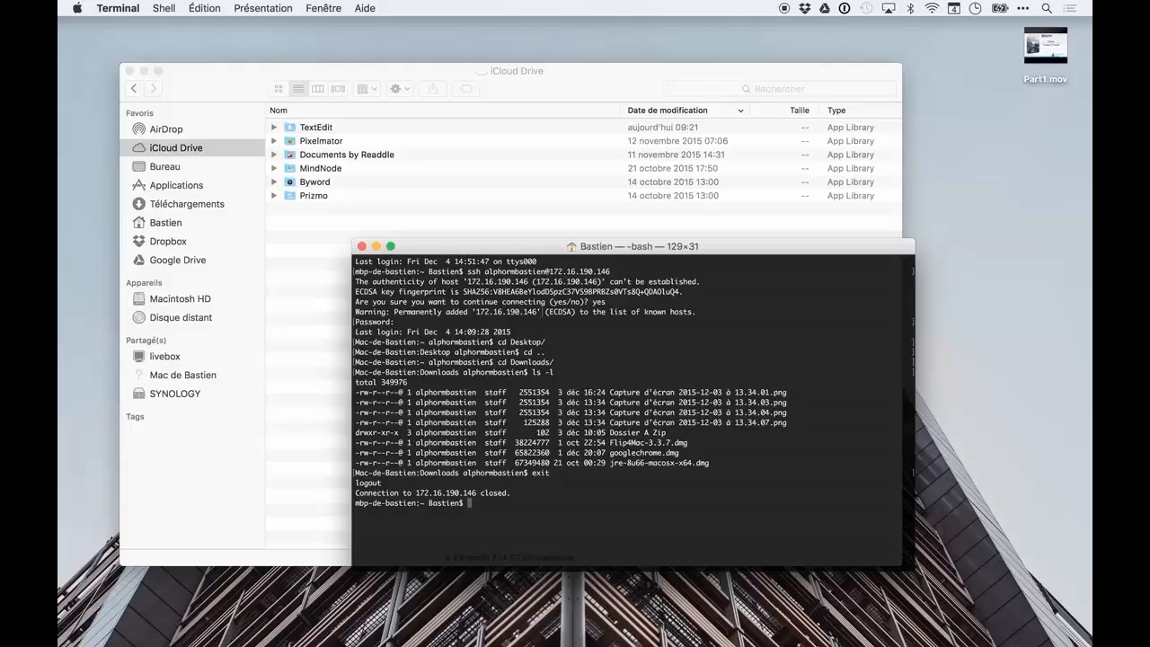
key(super+q)
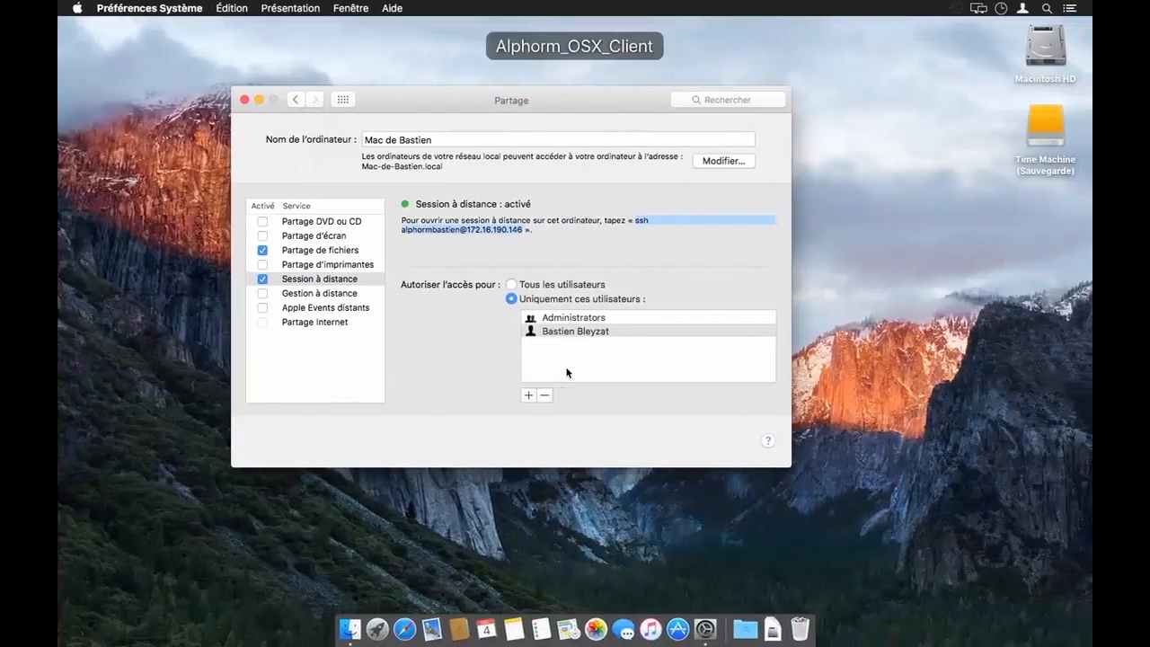
On the client Mac, review the sharing settings of Gestion à distance, Apple Events distants and Partage Internet.
click(327, 294)
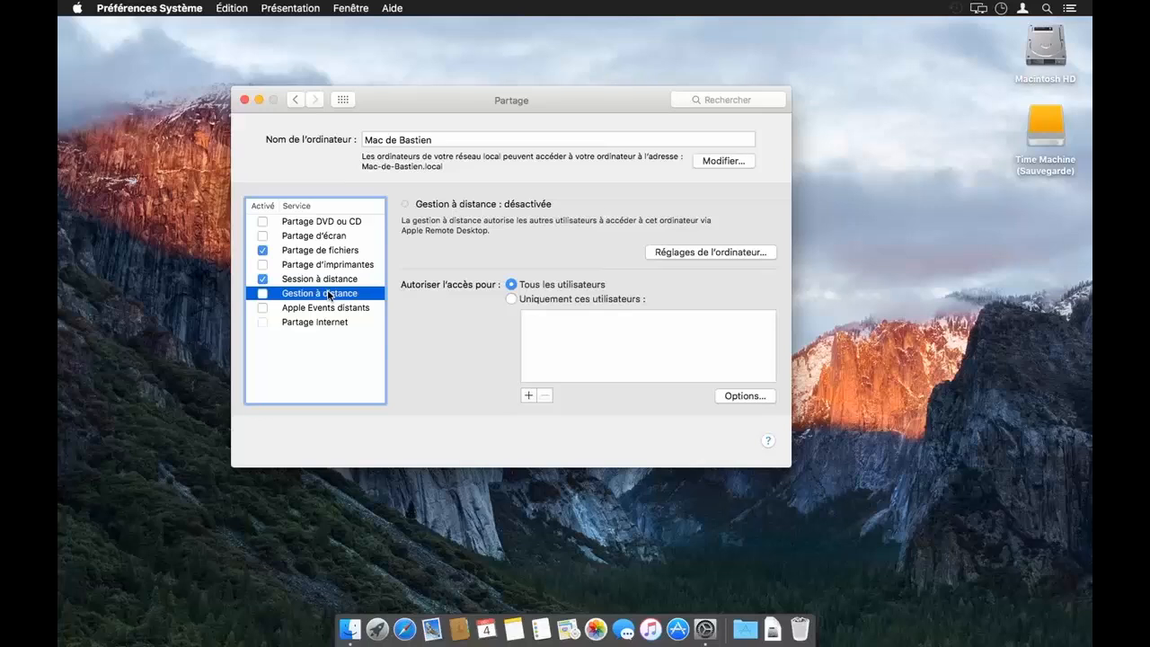
key(Down)
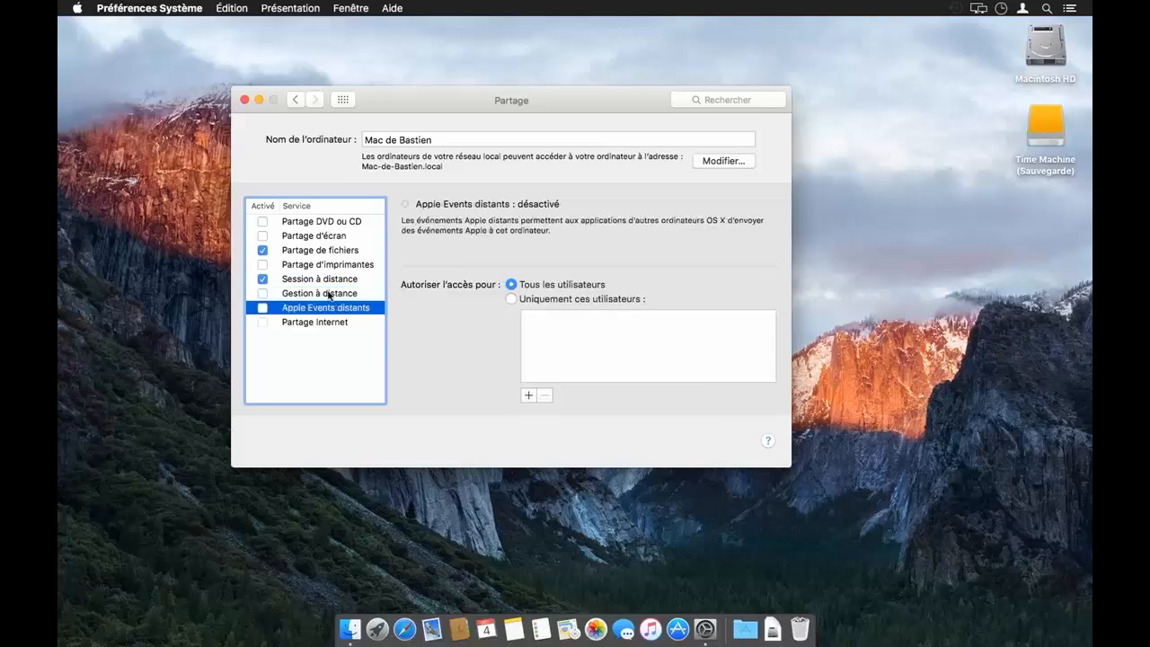
key(Down)
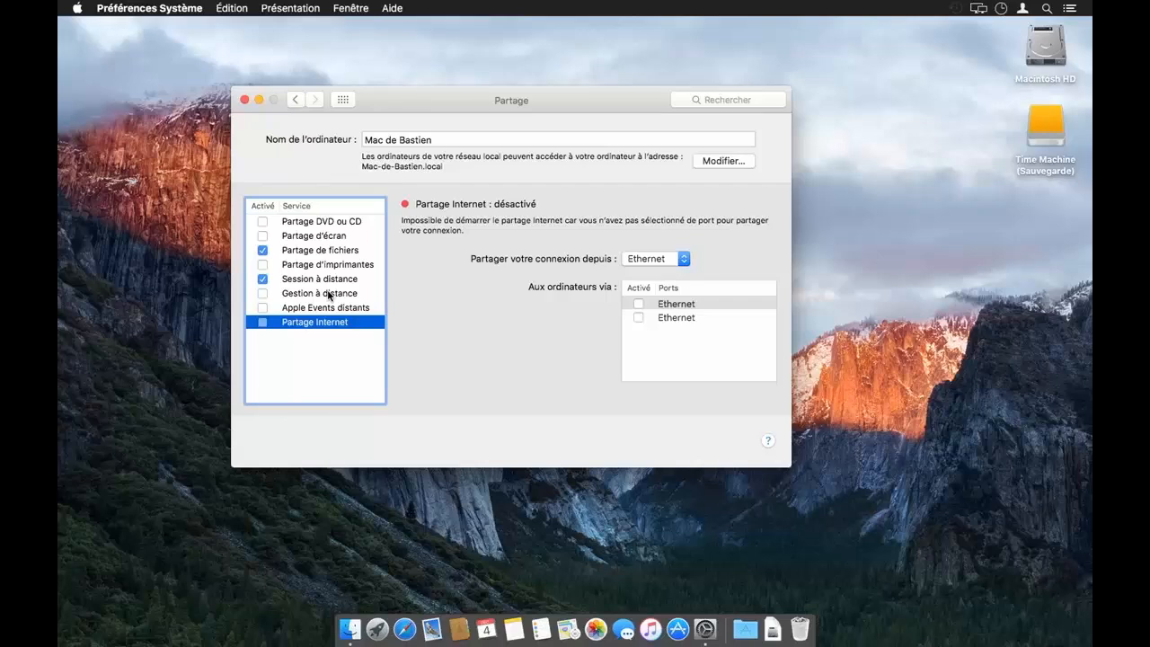
Keep Ethernet as the source for Partage Internet, try to enable its first Ethernet port, and cancel the activation.
click(664, 260)
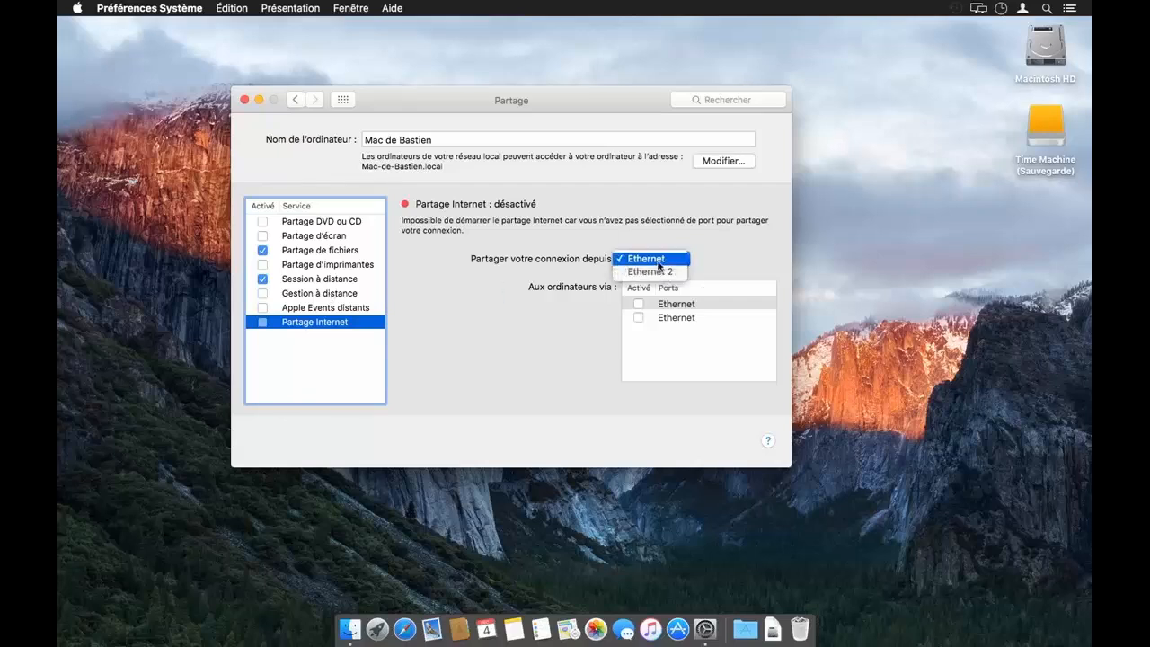
click(644, 258)
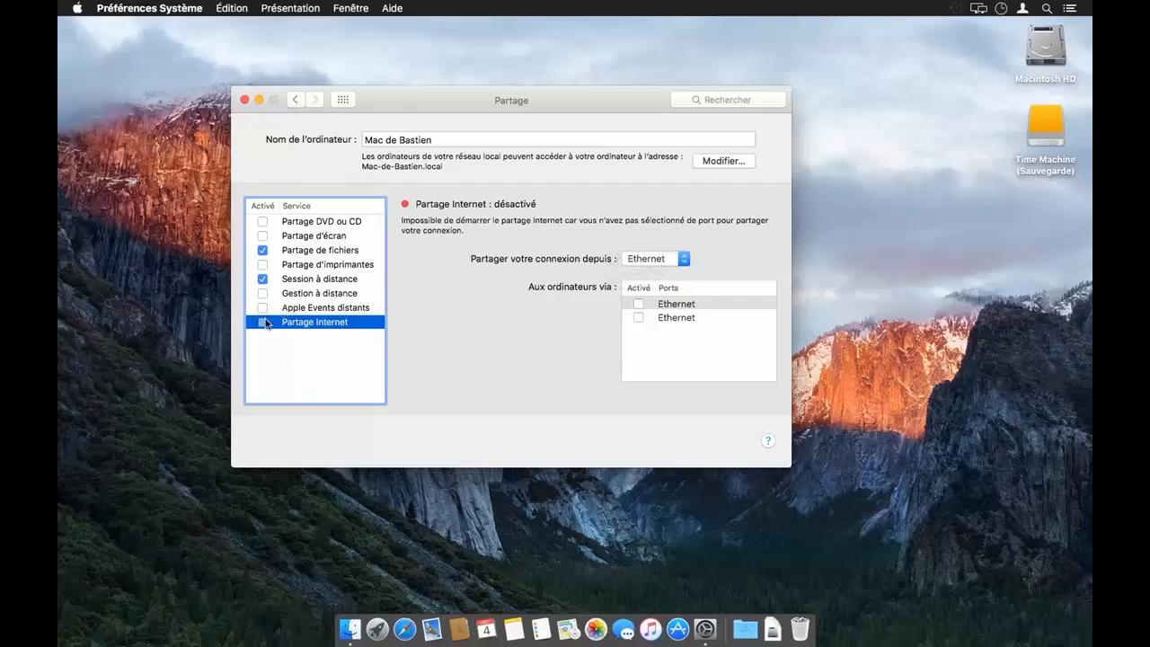
click(638, 303)
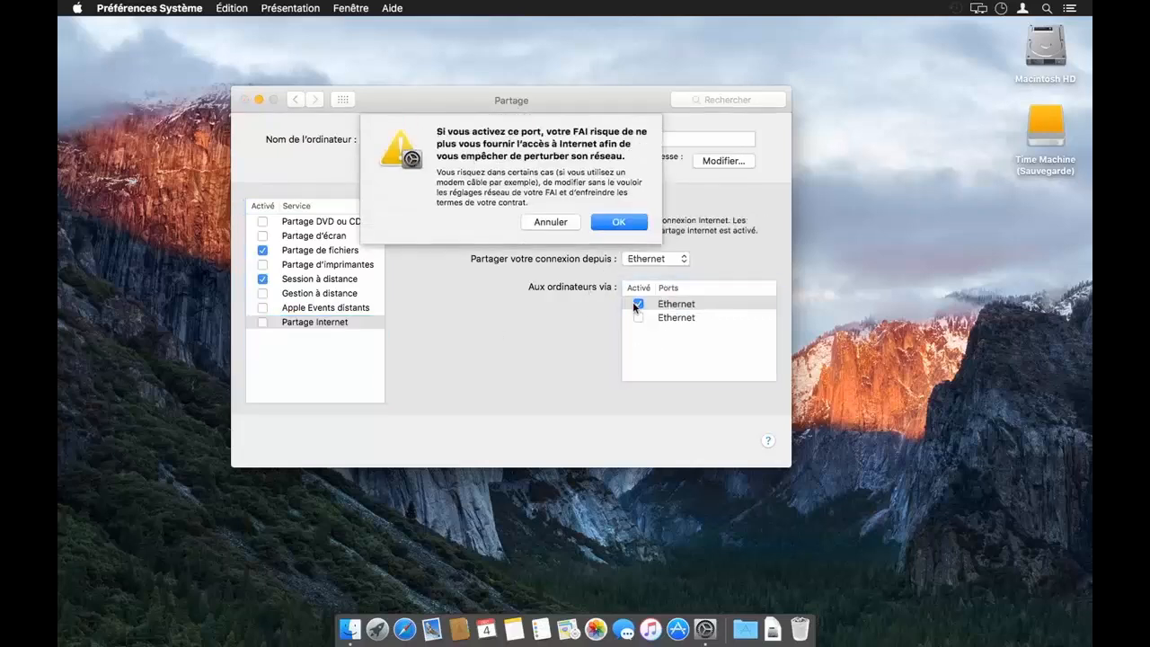
click(553, 223)
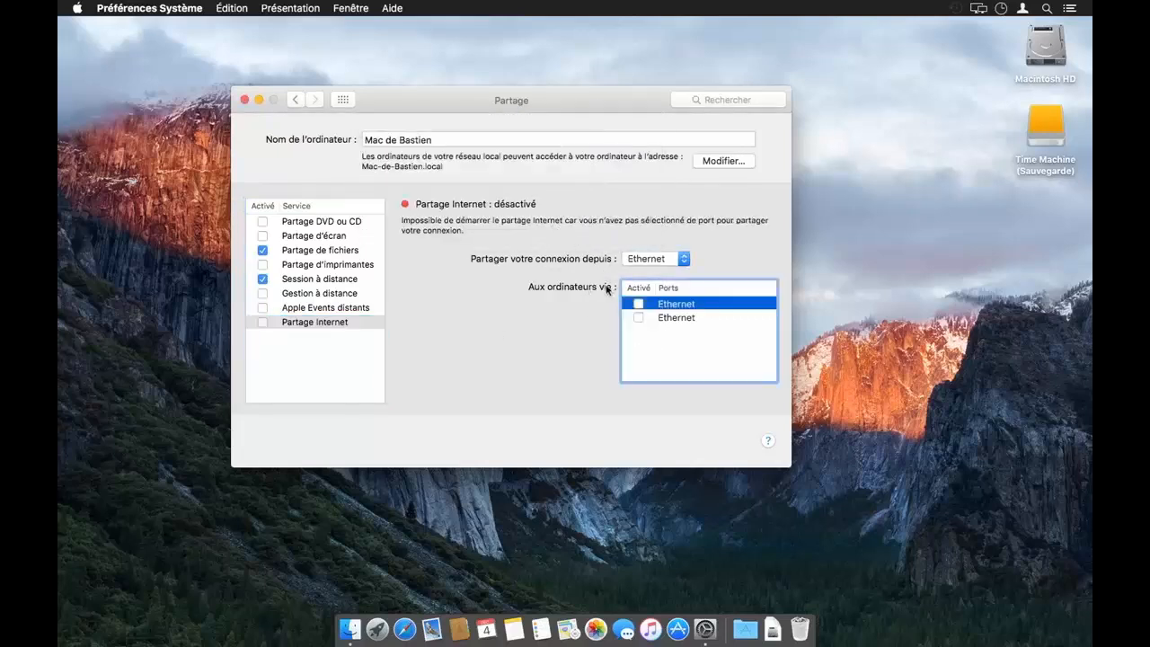
Disable the Session à distance and Partage de fichiers services and close the Partage preferences.
click(262, 279)
click(262, 252)
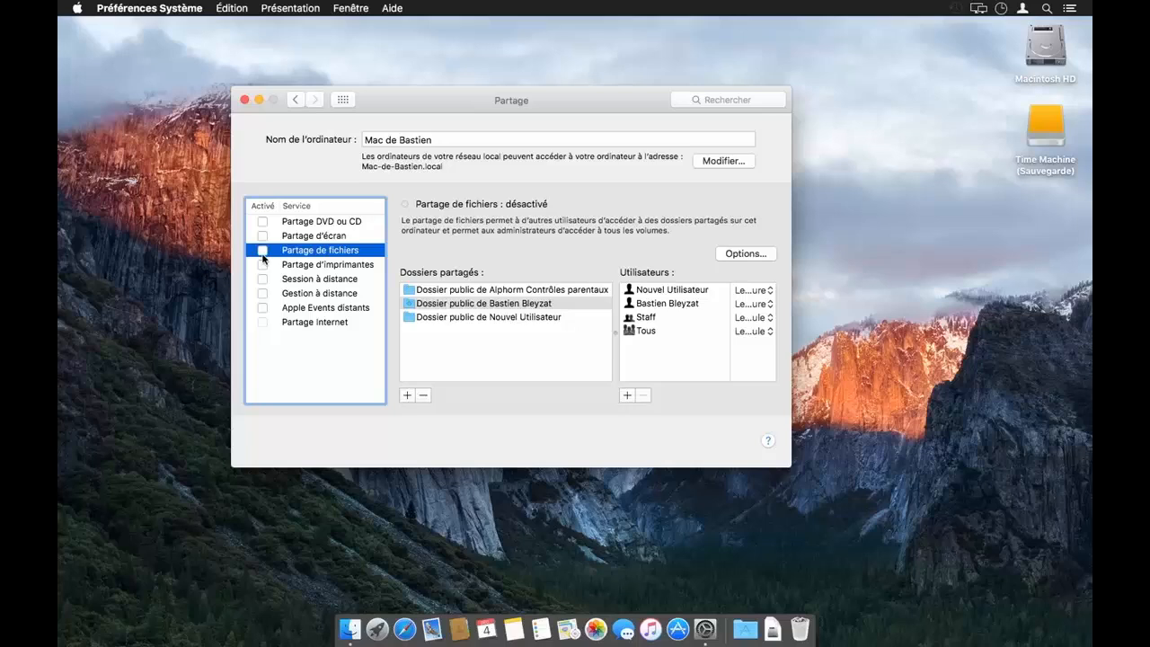
click(243, 100)
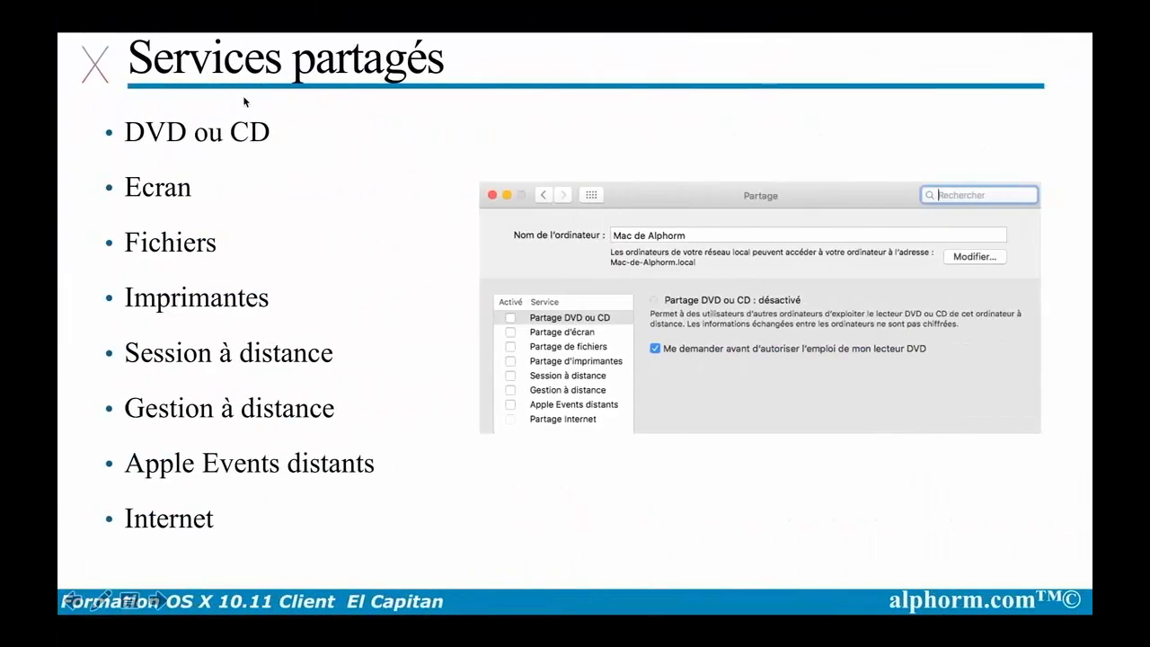
key(Right)
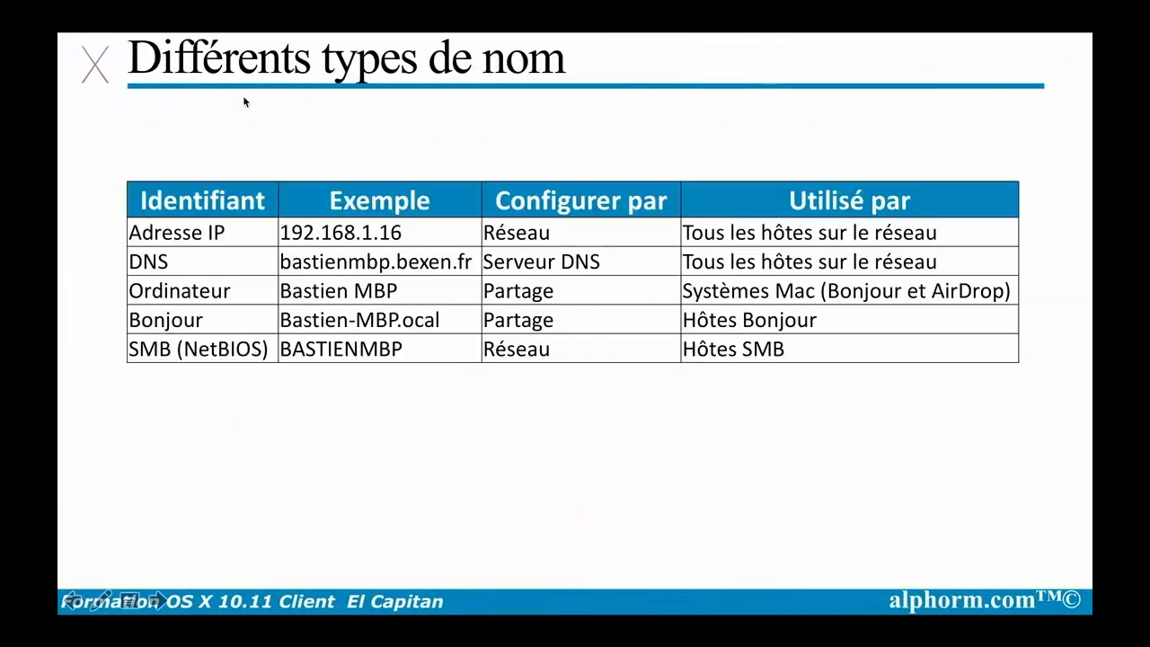
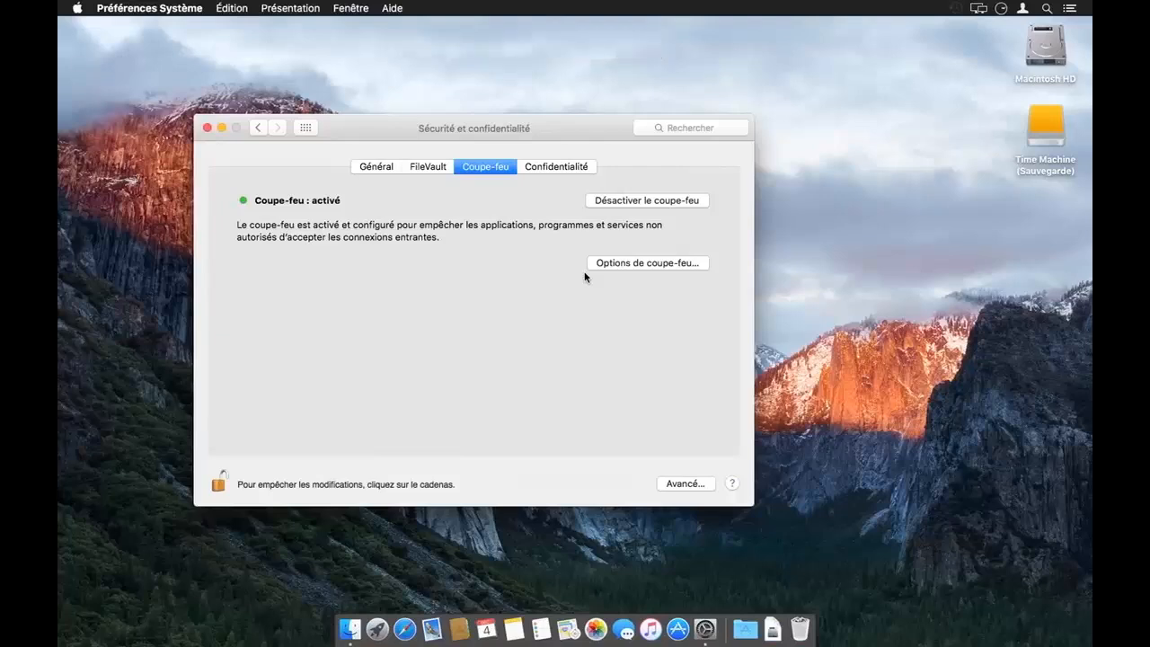
Add FaceTime.app from Applications to the application list in the client's firewall options.
click(626, 263)
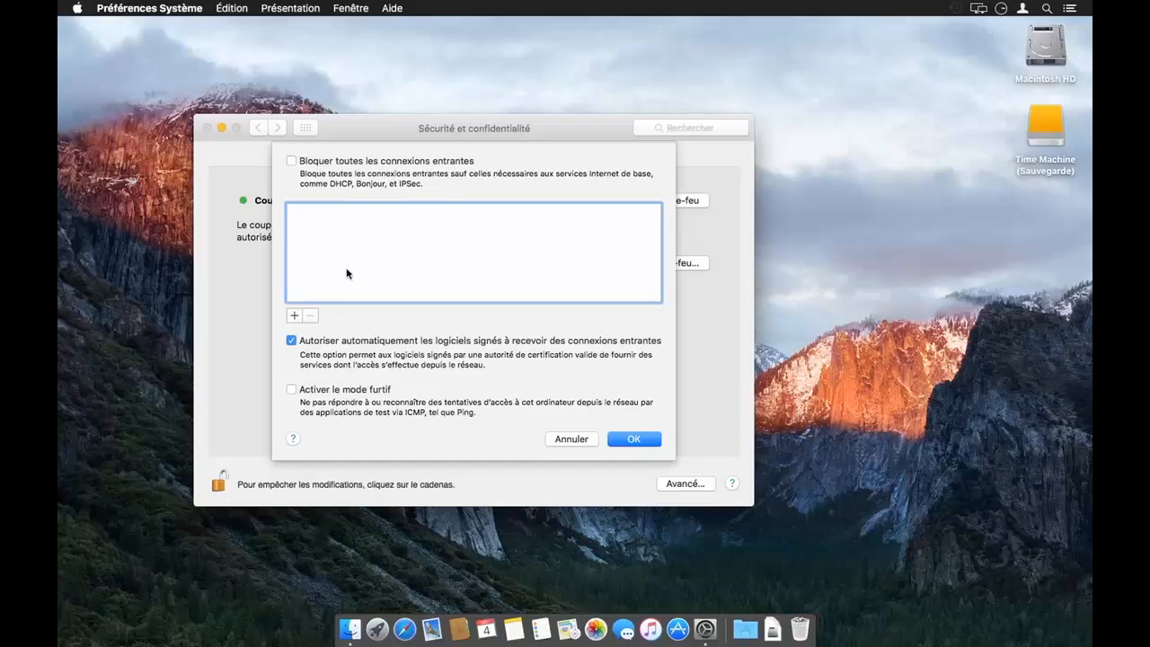
click(293, 316)
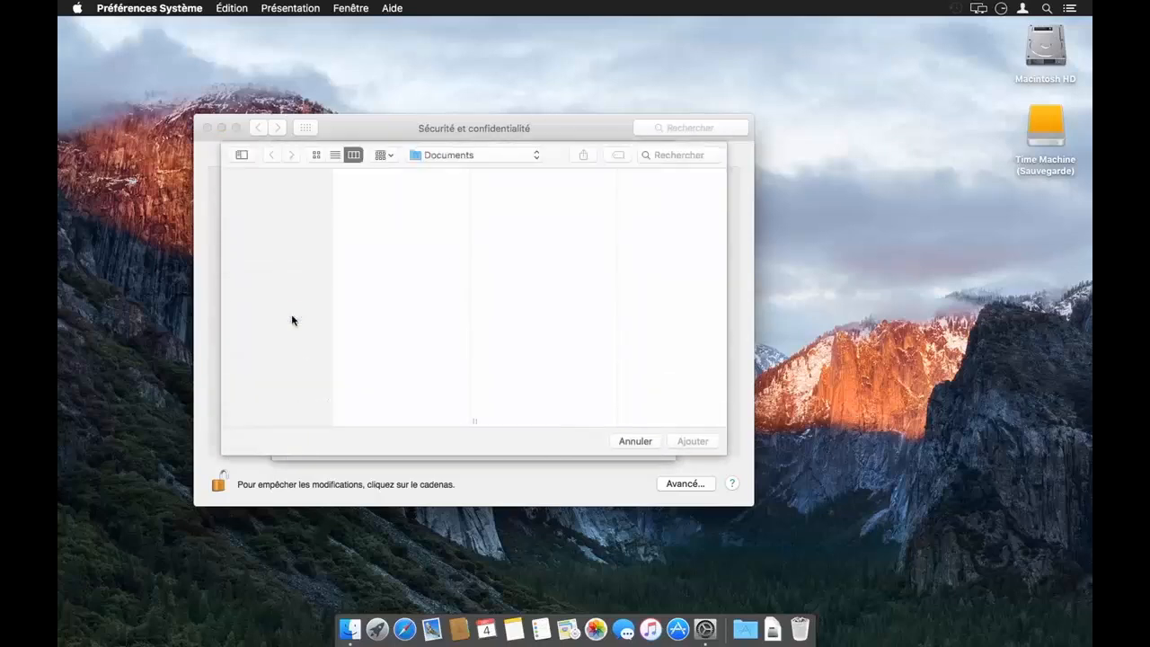
click(400, 307)
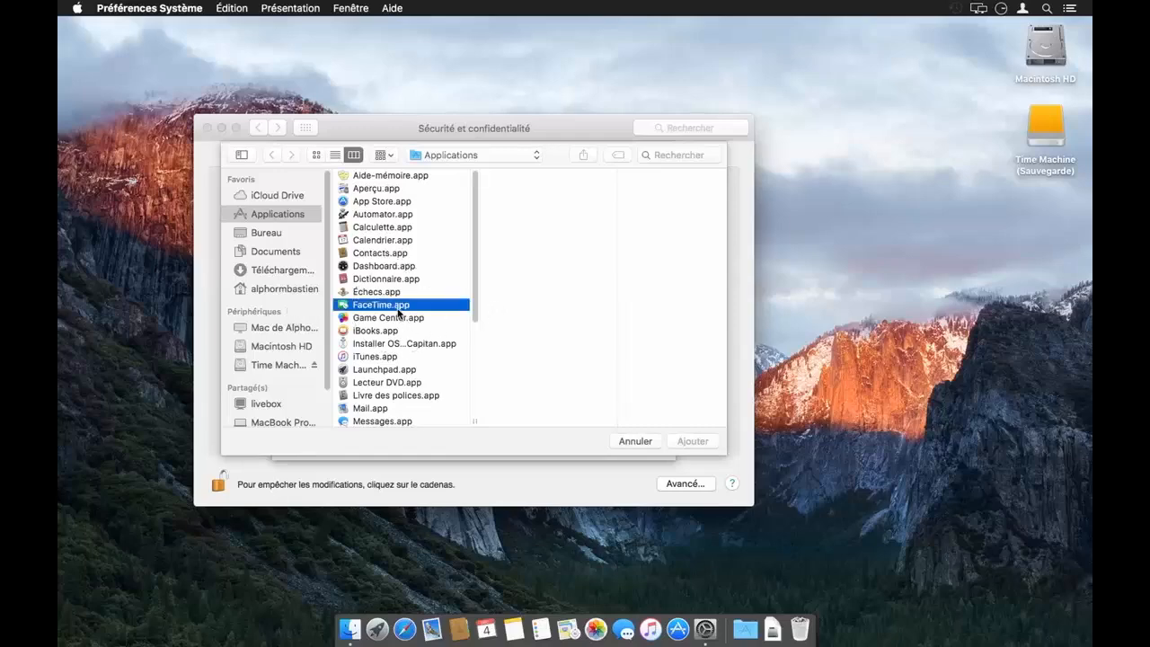
click(698, 443)
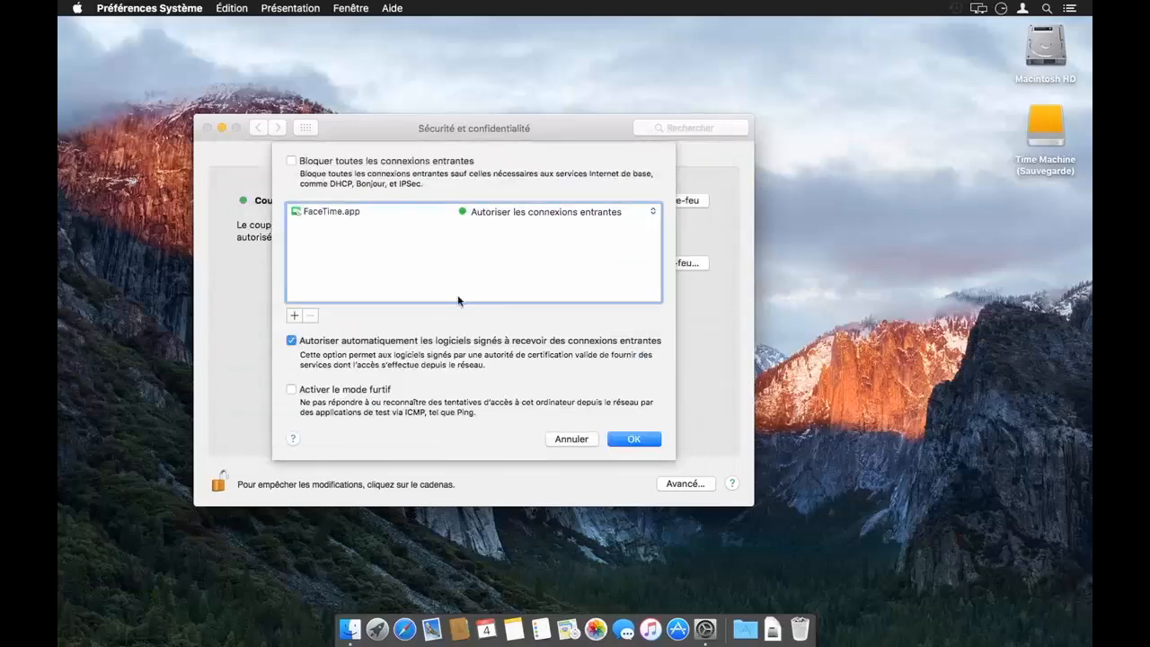
Remove FaceTime.app from the firewall's application list and validate the firewall options.
click(318, 211)
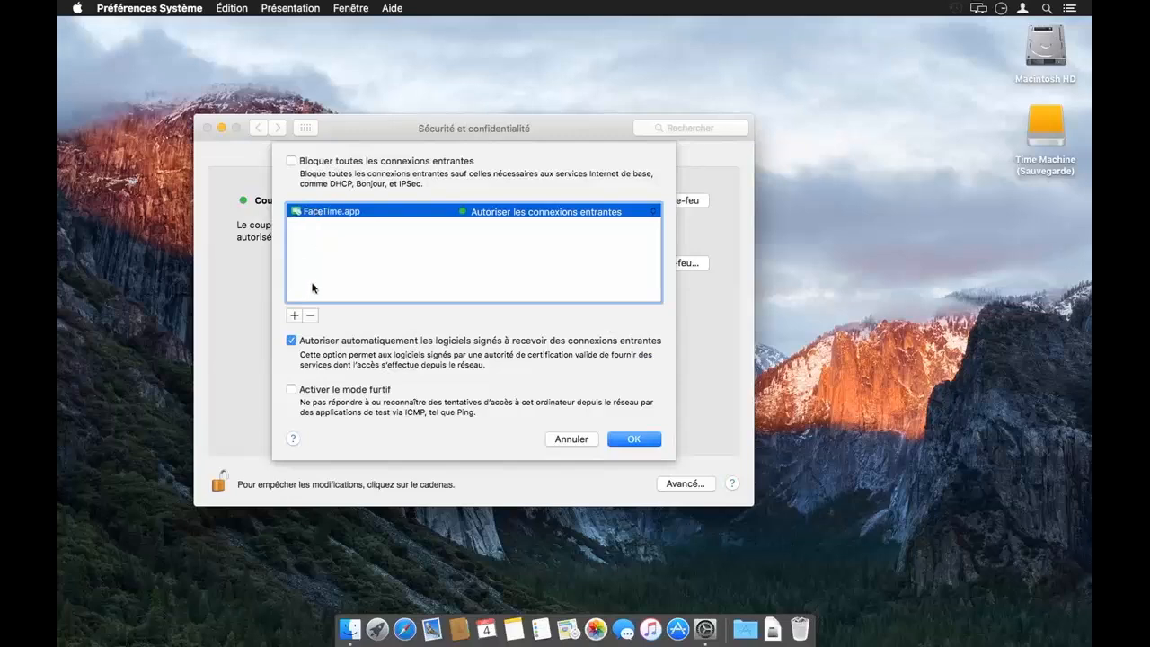
click(311, 314)
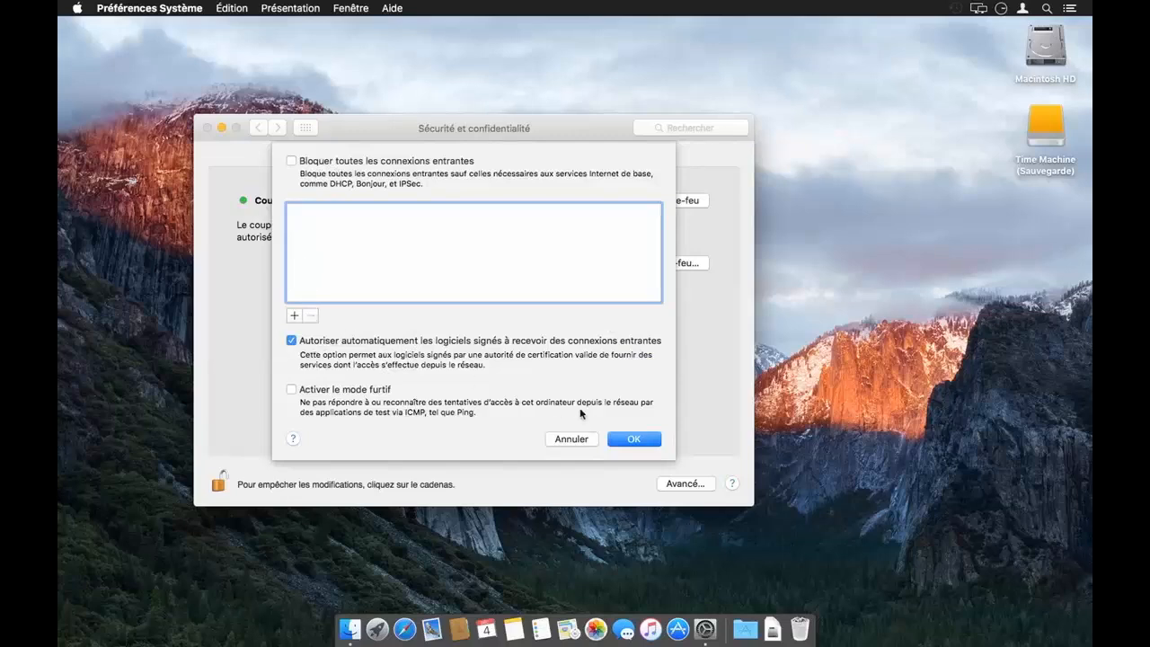
click(634, 439)
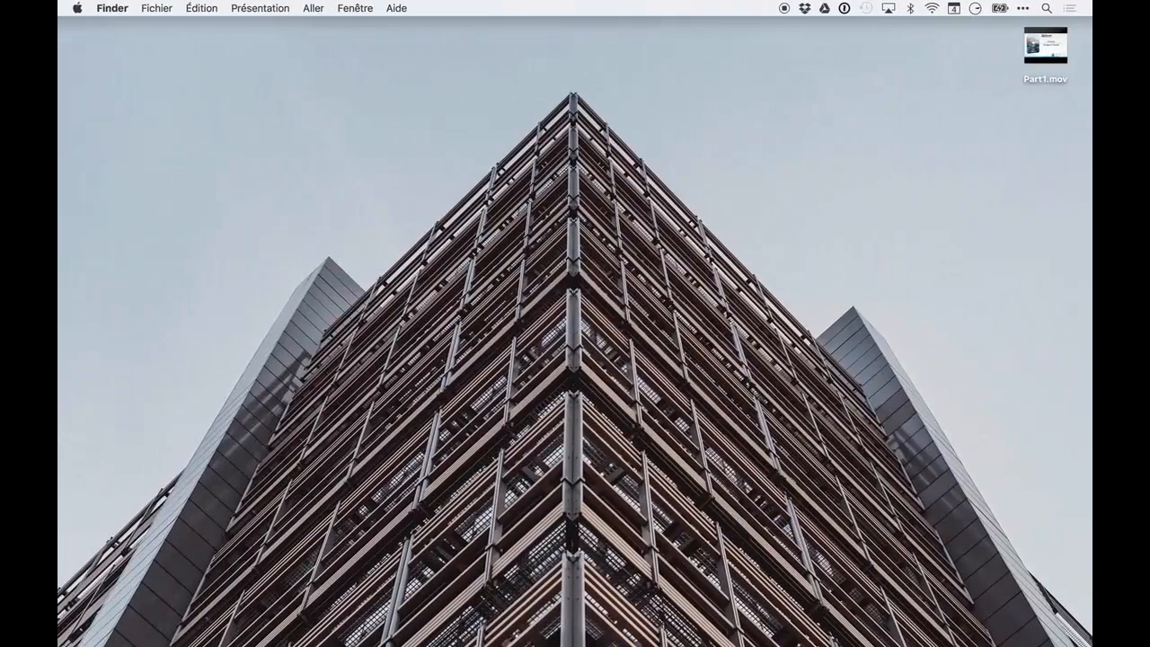
Switch to System Preferences on the Mac and open the Coupe-feu settings of Sécurité et confidentialité.
mouse_move(817, 634)
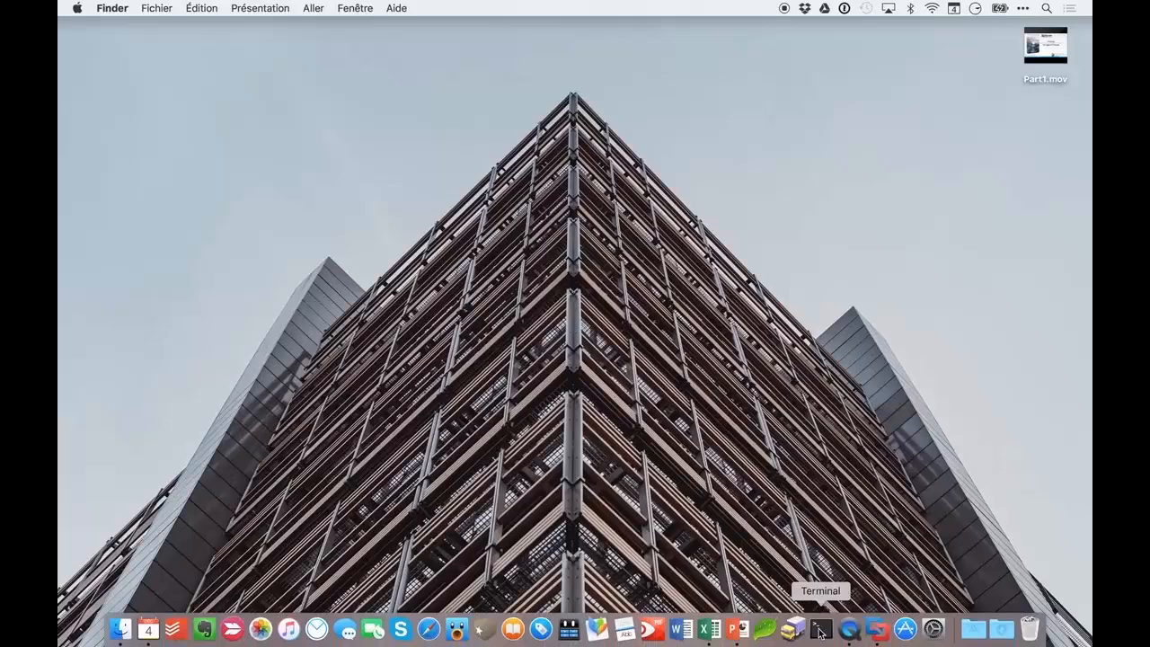
click(937, 634)
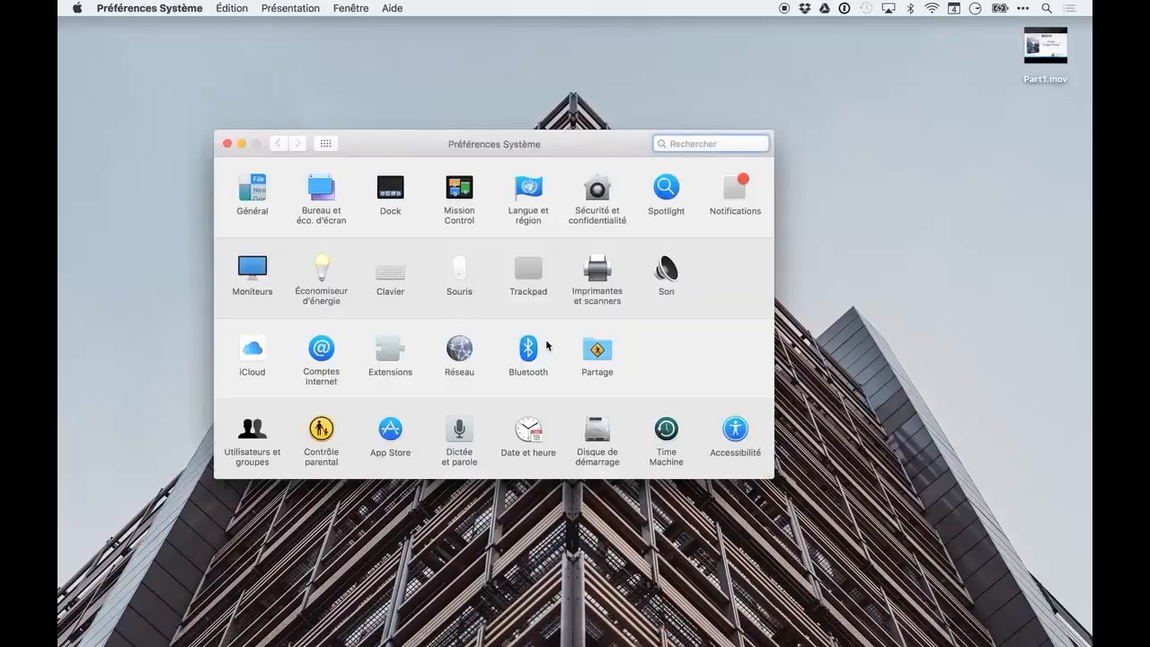
click(597, 350)
click(326, 142)
click(604, 192)
click(504, 180)
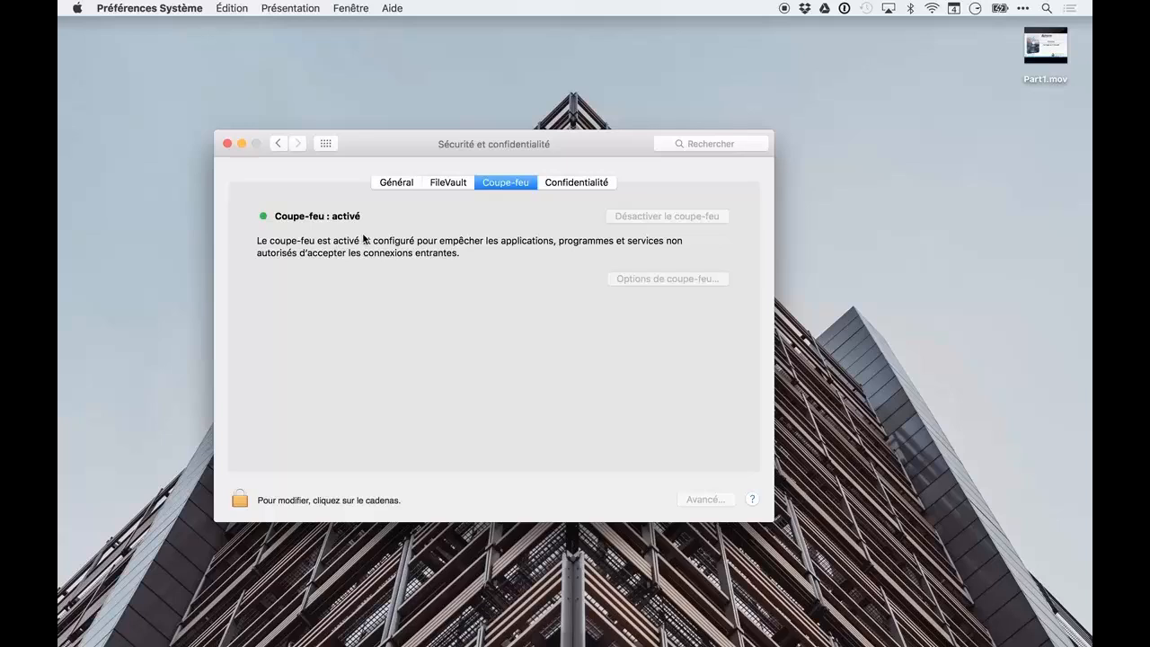
Unlock the Sécurité et confidentialité preferences by authenticating with the account password.
click(240, 498)
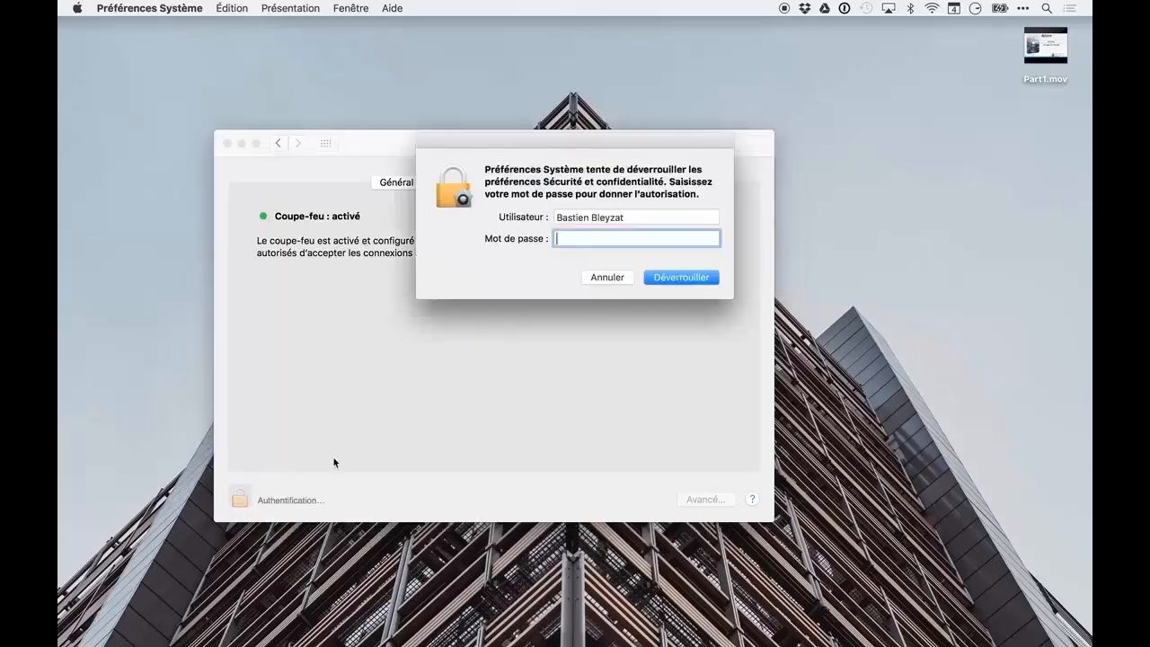
text(•••••••)
key(Return)
text(••••••••••••)
key(Return)
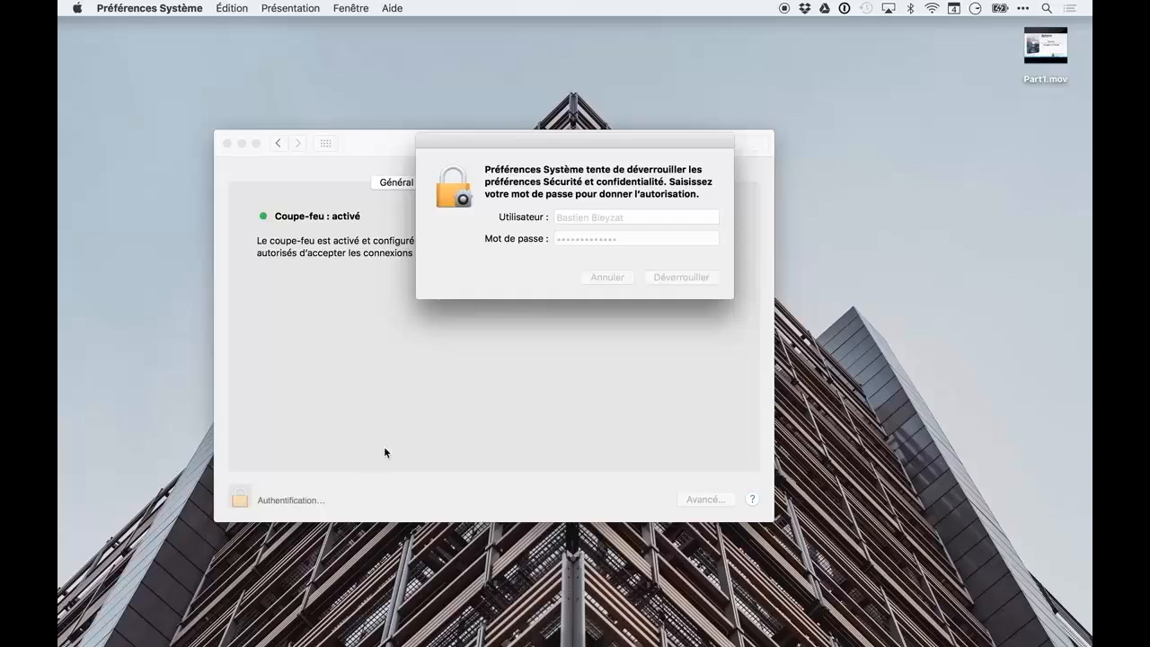
text(••••••••••)
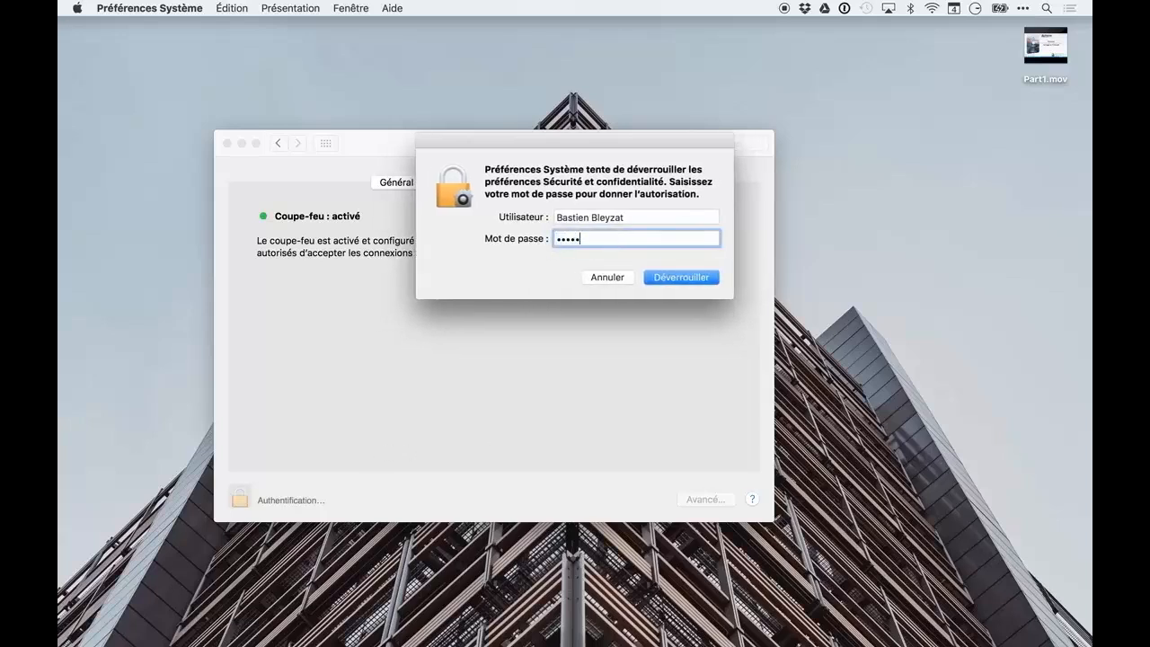
text(•••)
key(Return)
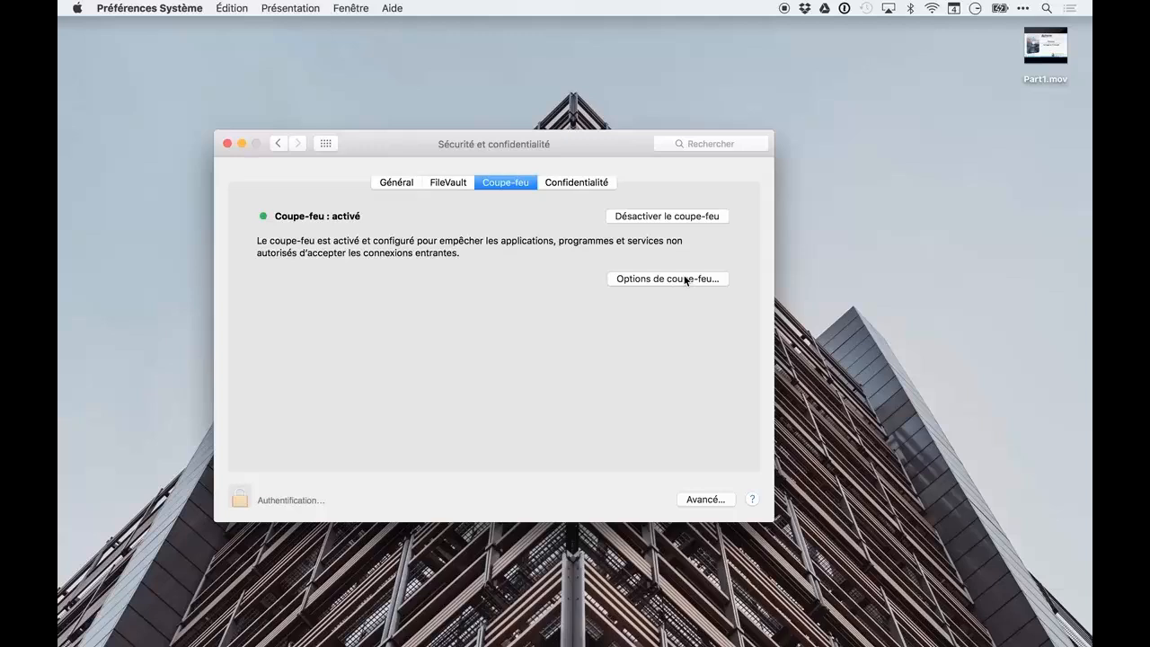
Open the firewall options and examine the incoming-connection rules listed for sharing services and applications, including Dropbox.app and Skype.app.
click(645, 281)
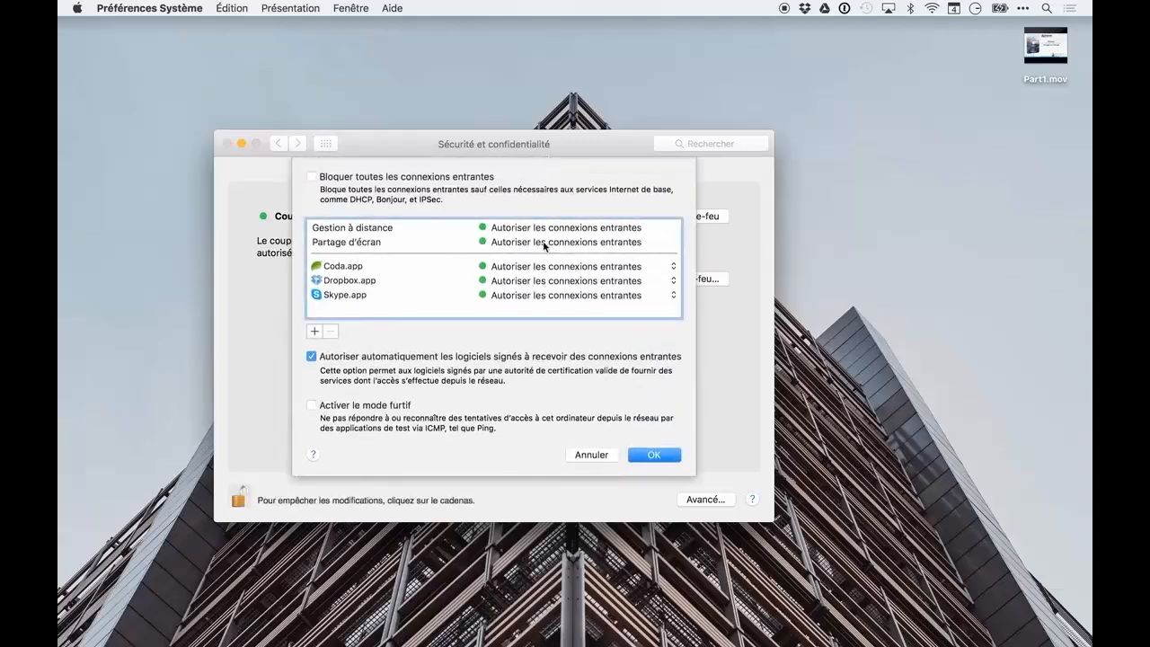
click(576, 454)
click(681, 279)
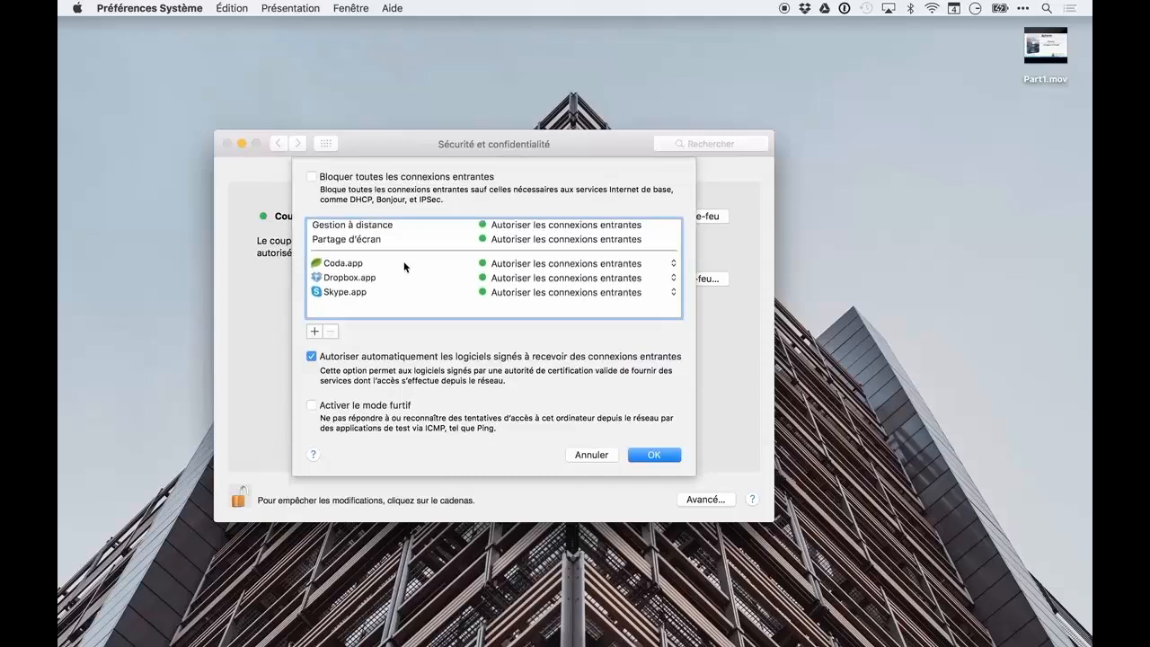
scroll(404, 267, down, 1)
scroll(404, 266, up, 1)
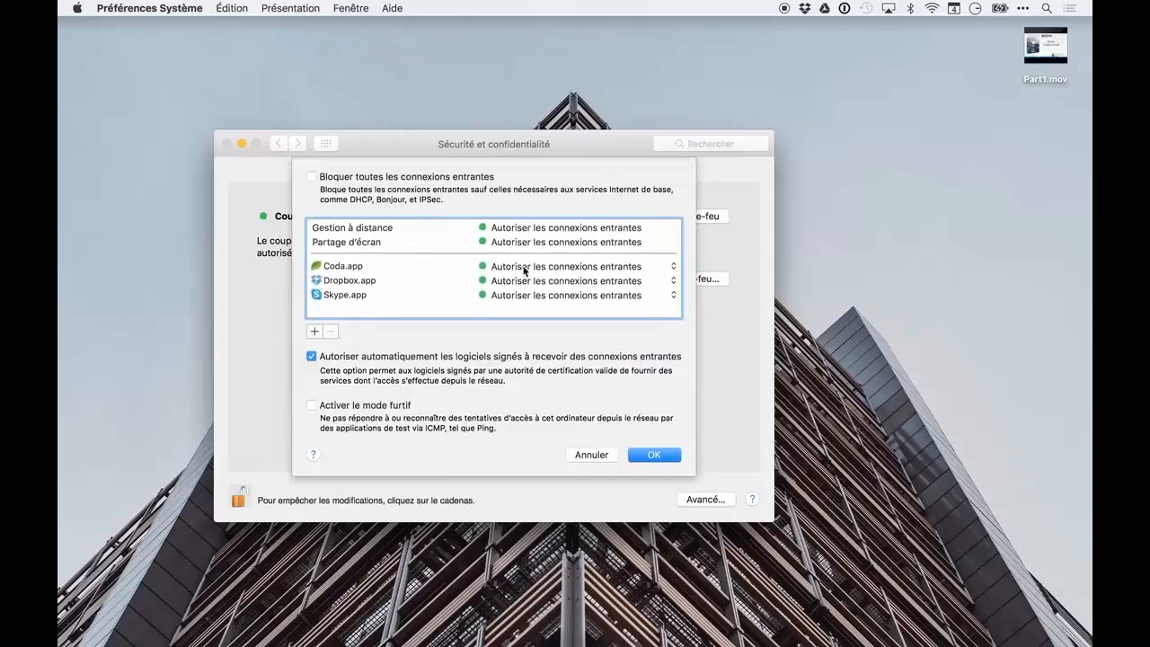
click(335, 283)
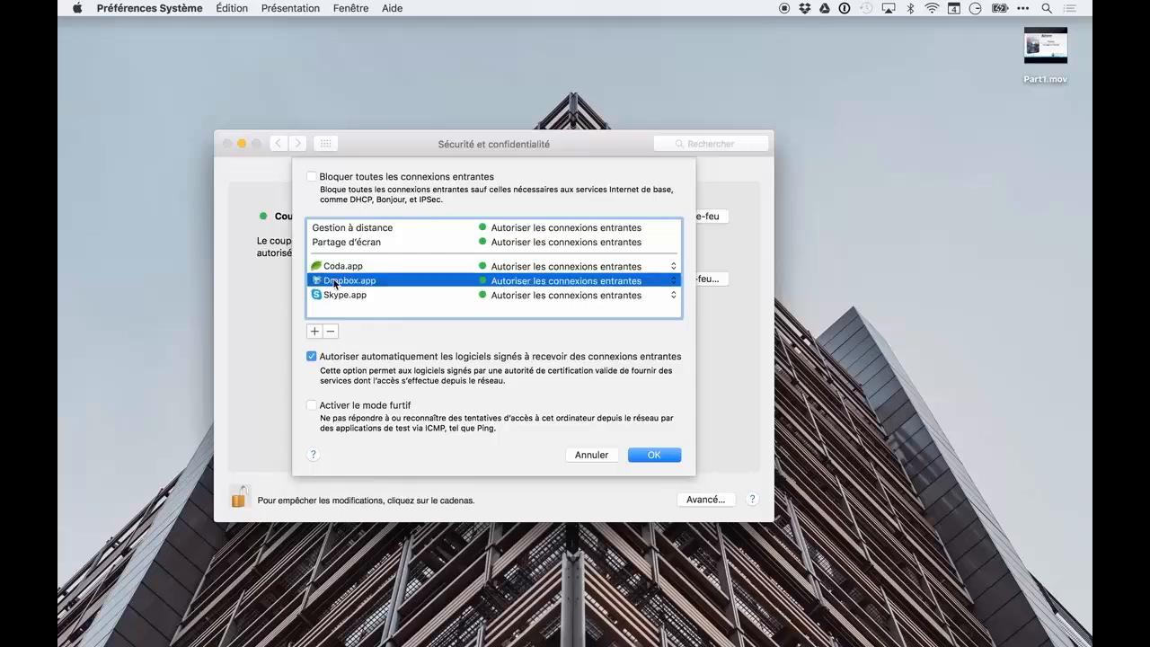
click(334, 296)
scroll(419, 231, down, 1)
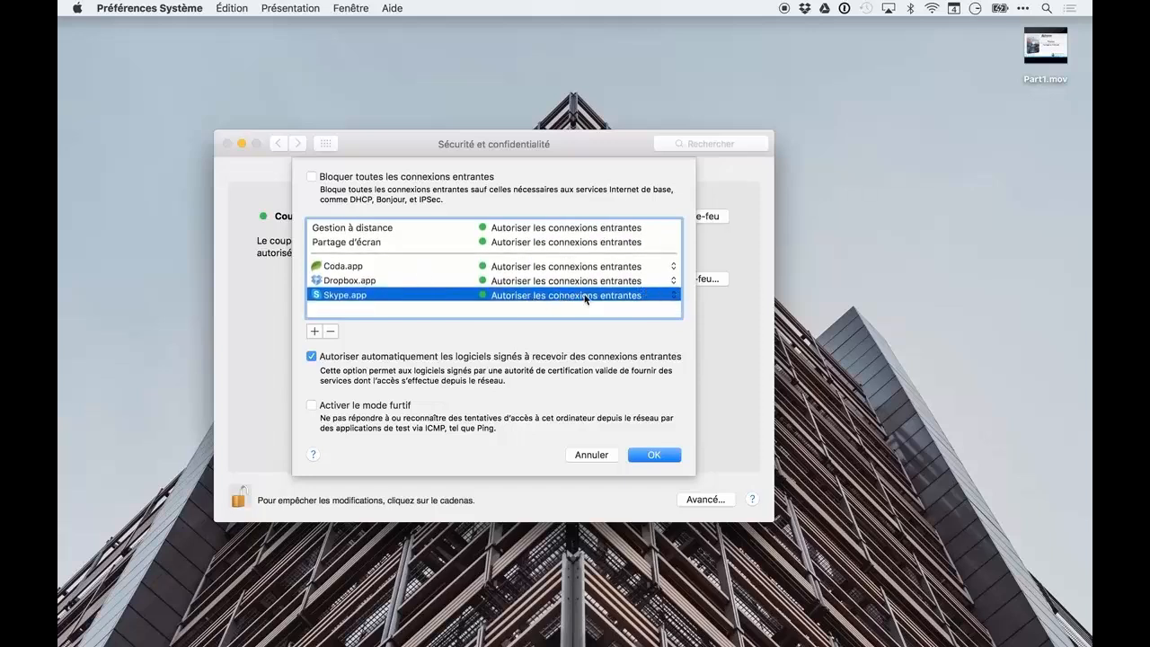
Examine the allow and block choices for incoming connections of Coda.app, Dropbox.app and Skype.app, keeping them authorised.
click(544, 268)
click(544, 268)
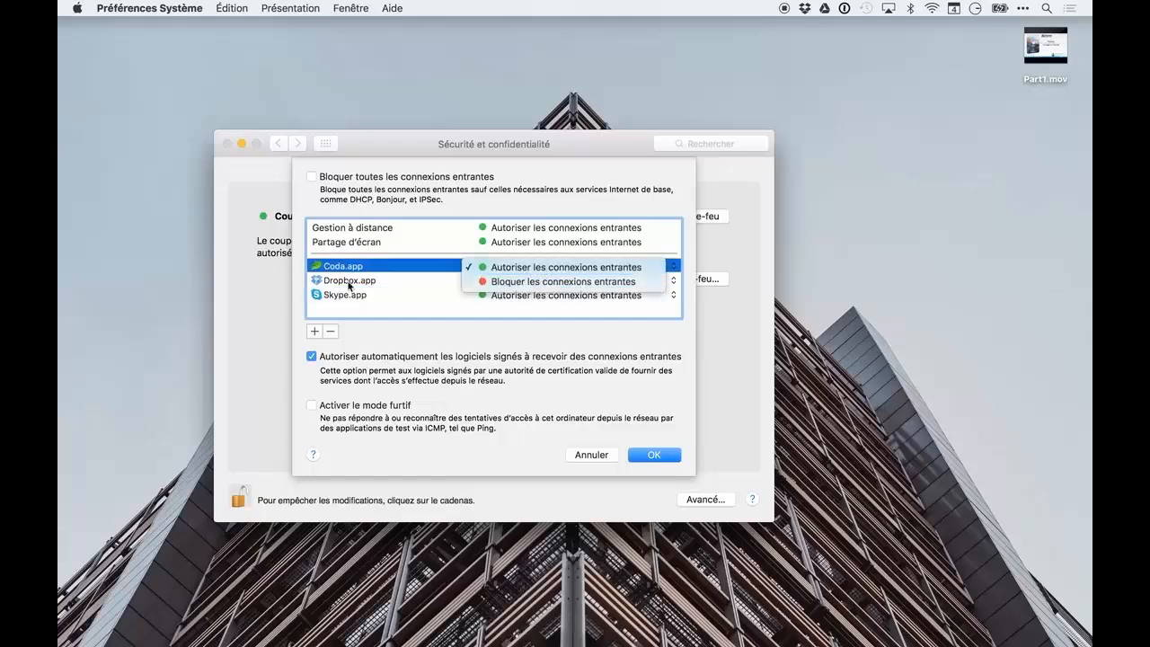
click(517, 286)
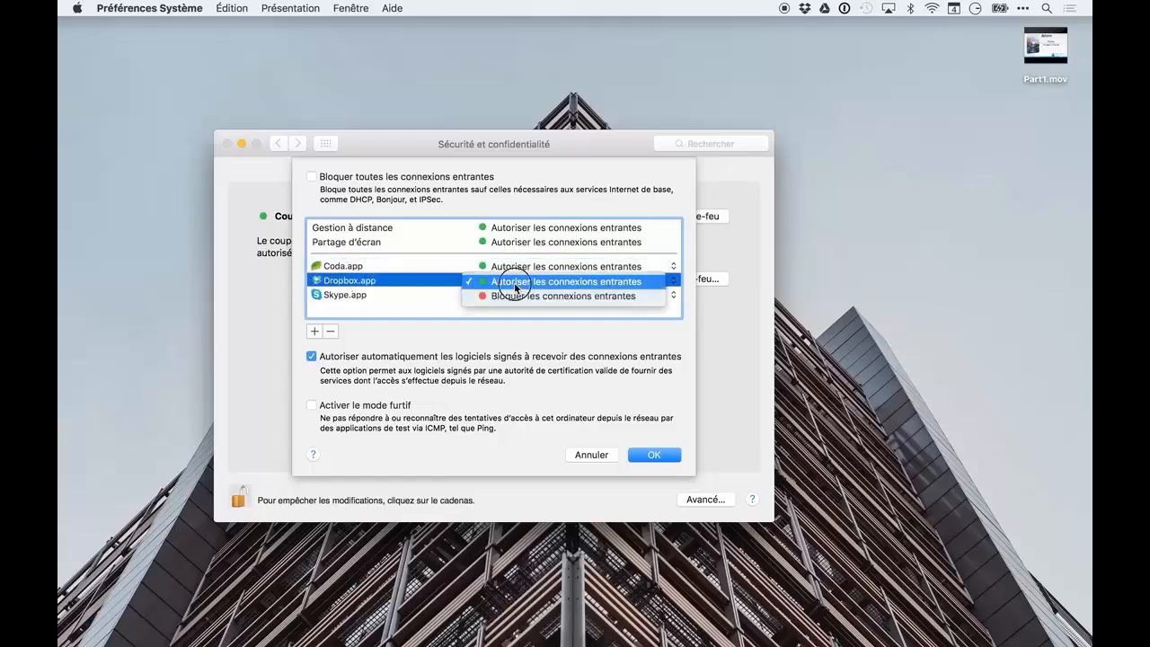
click(517, 282)
click(517, 296)
click(517, 296)
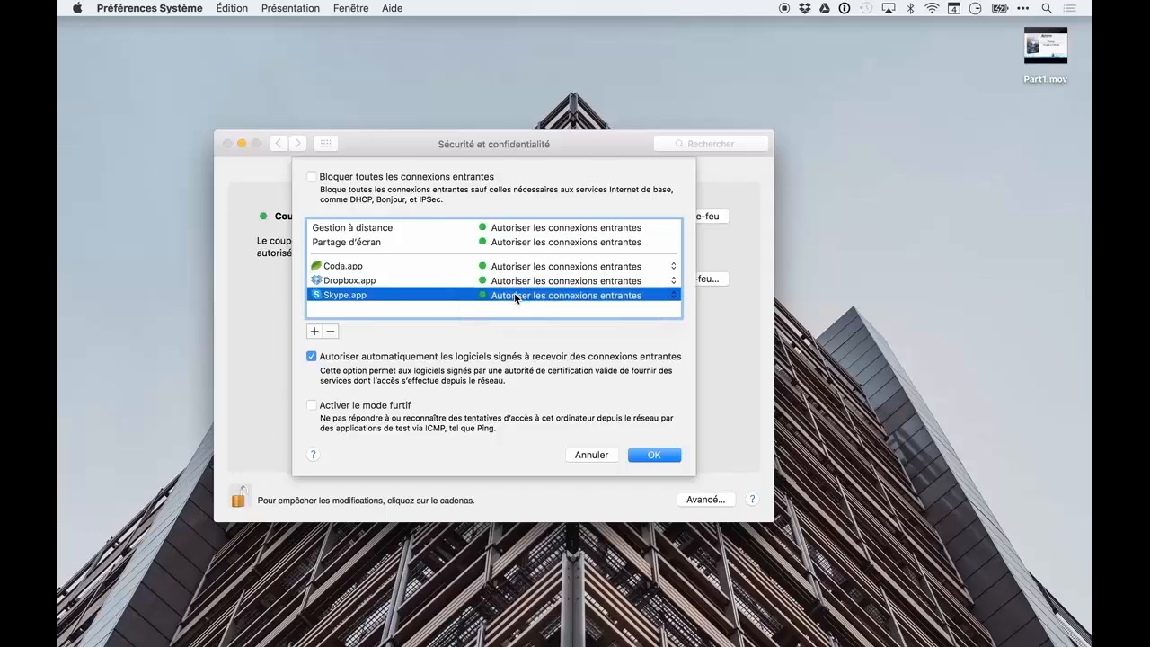
Cancel the firewall options and quit System Preferences.
click(584, 455)
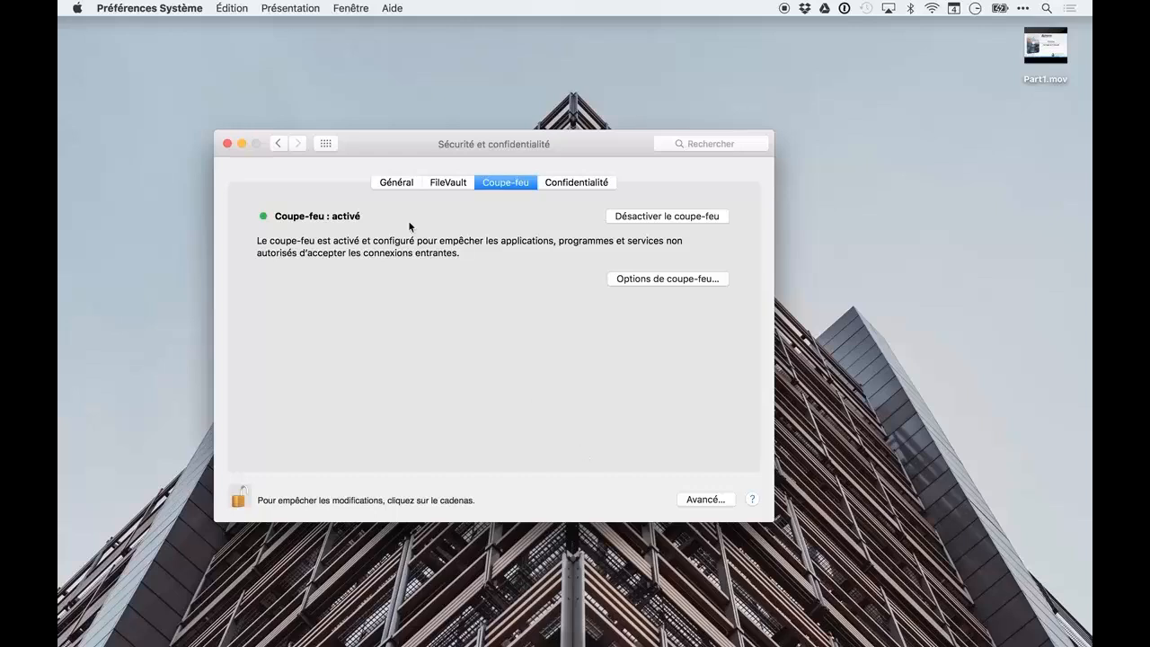
click(325, 144)
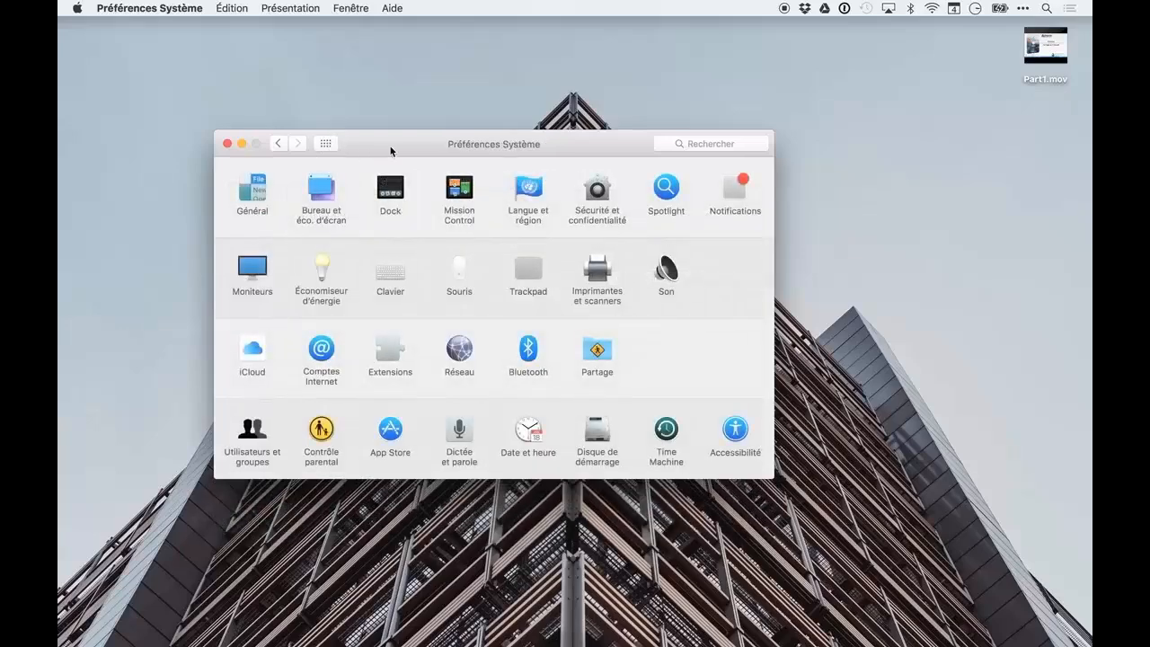
key(super+q)
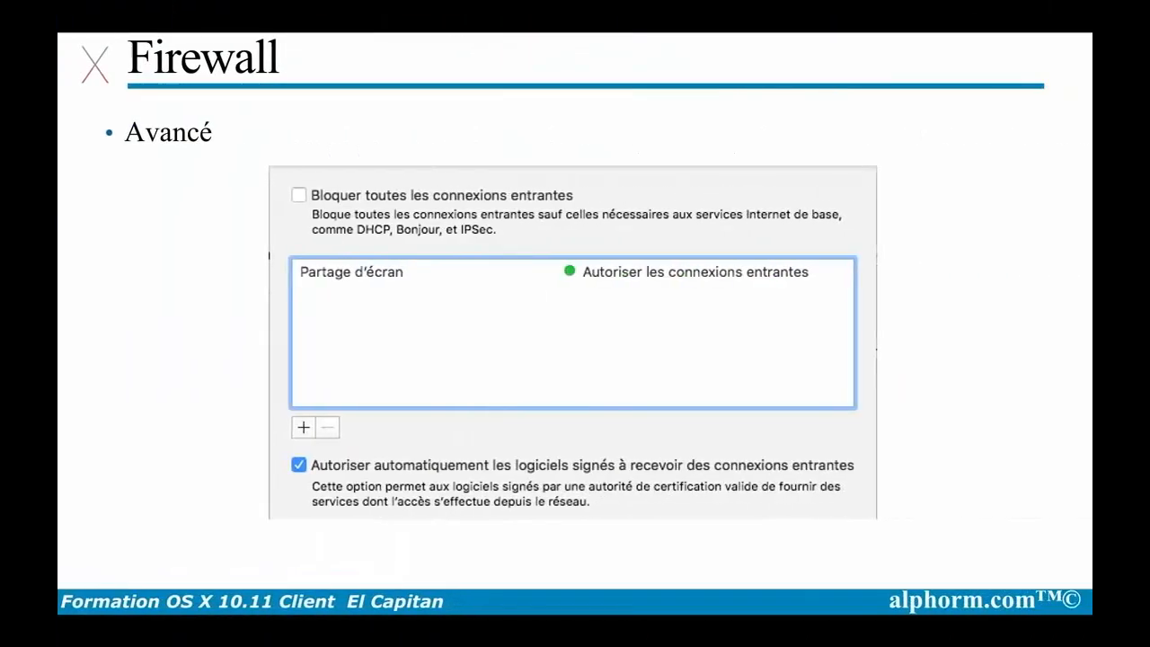